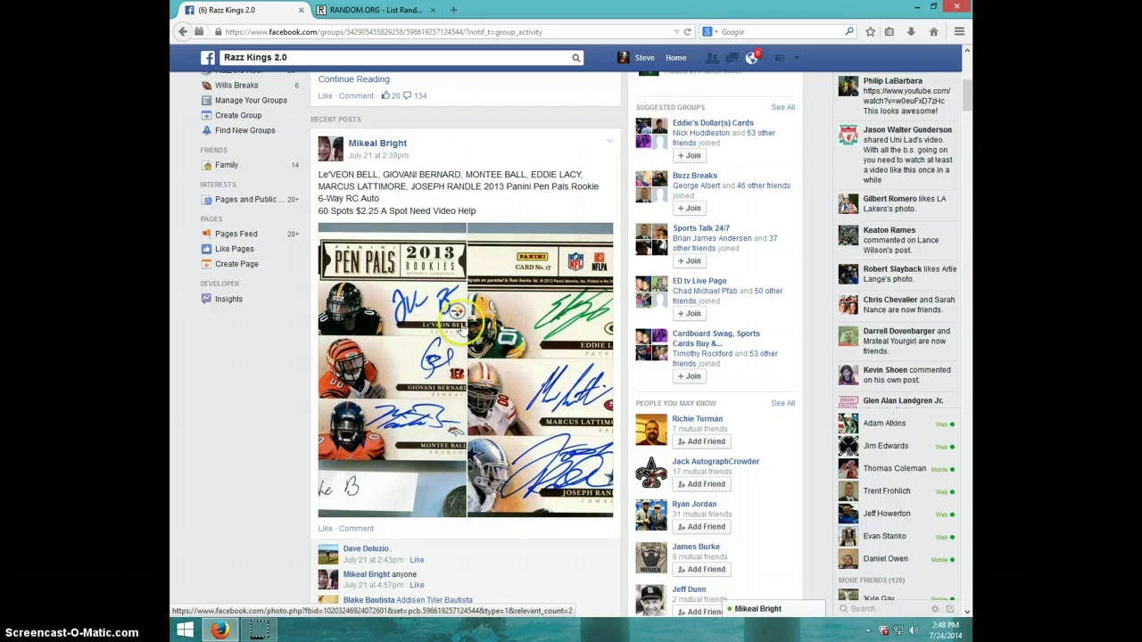
- Scroll through the Facebook group feed to locate the break post
scroll(443, 315, down, 1)
scroll(444, 315, down, 10)
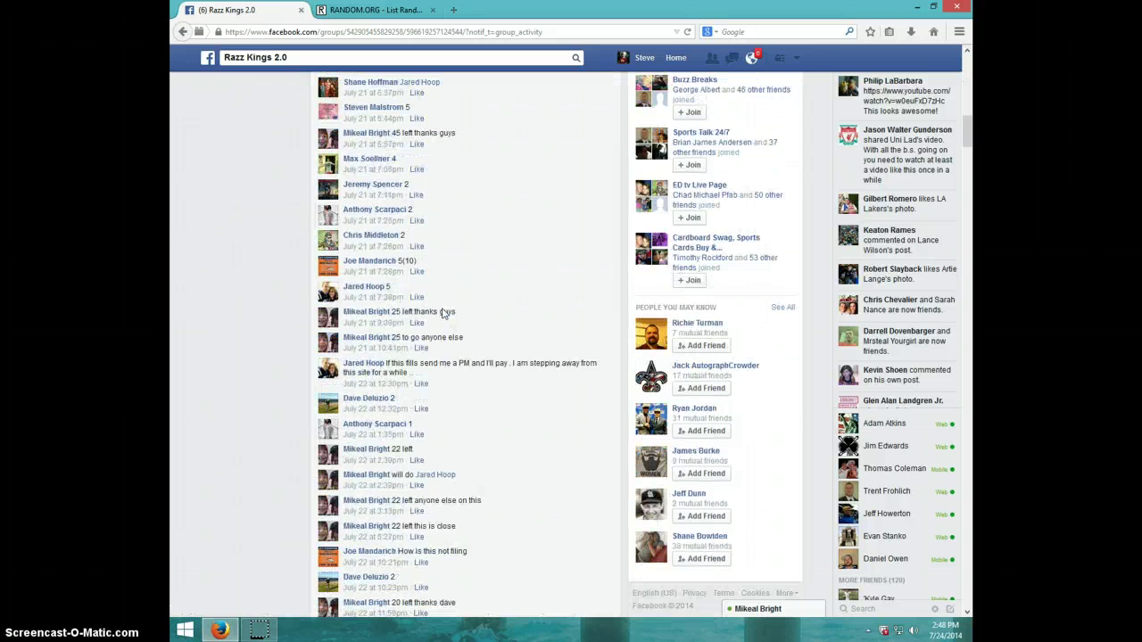
scroll(443, 311, down, 10)
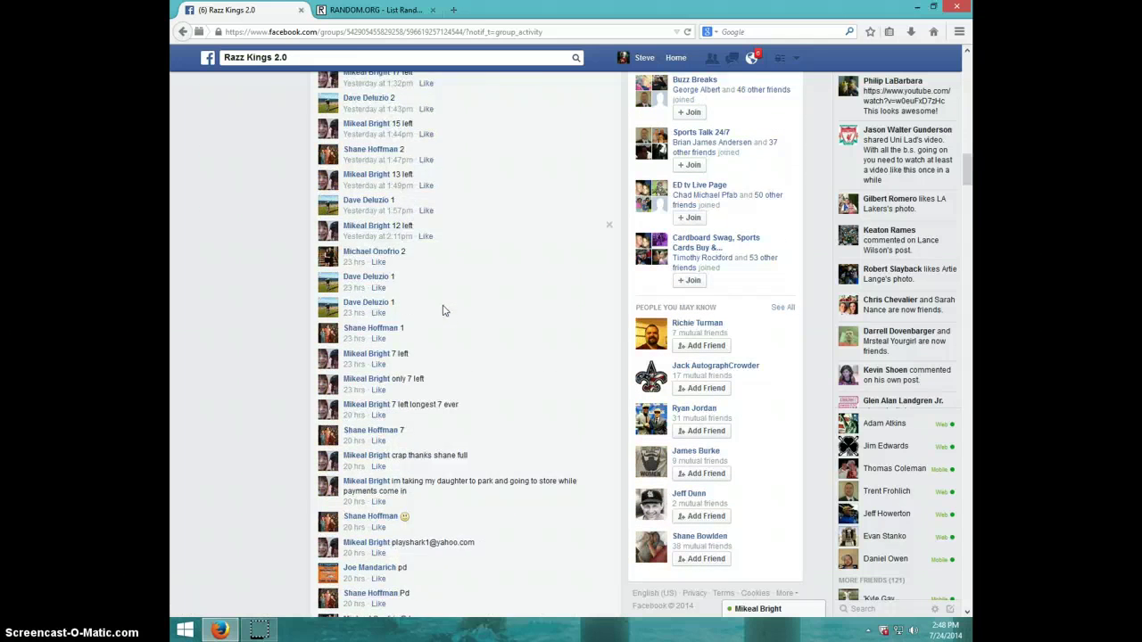
scroll(443, 310, down, 10)
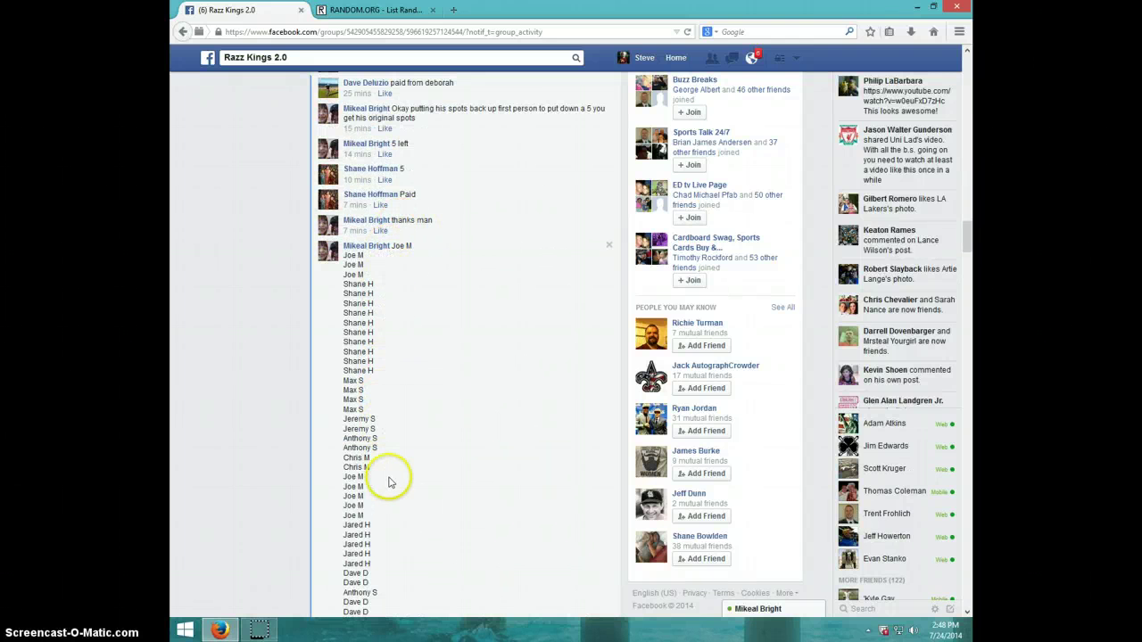
scroll(420, 390, down, 6)
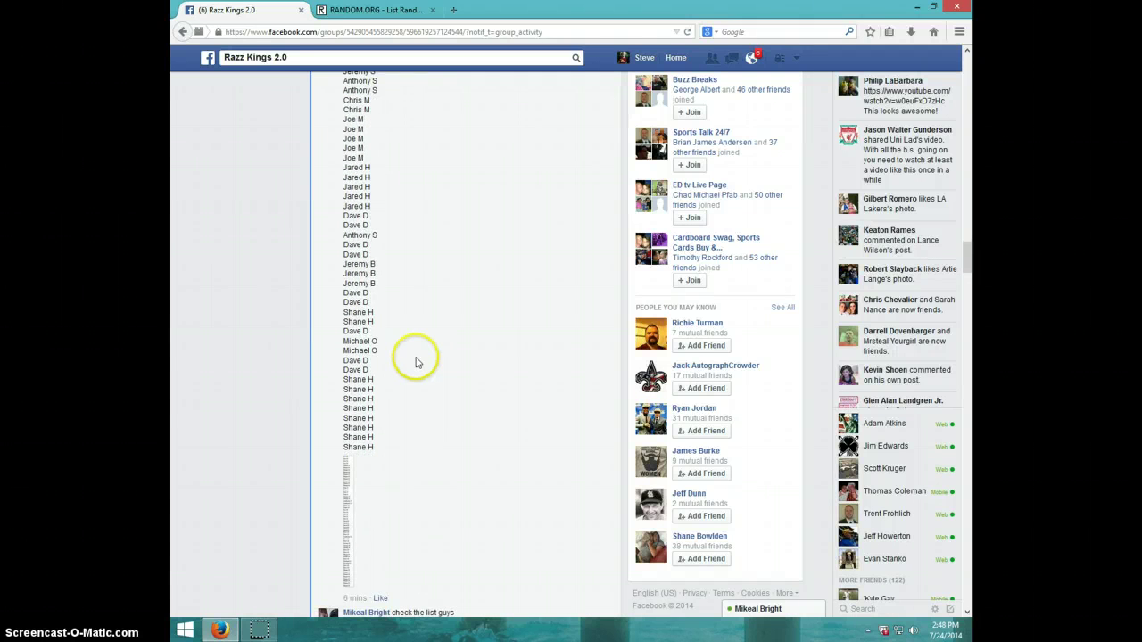
scroll(416, 360, up, 8)
scroll(375, 357, up, 10)
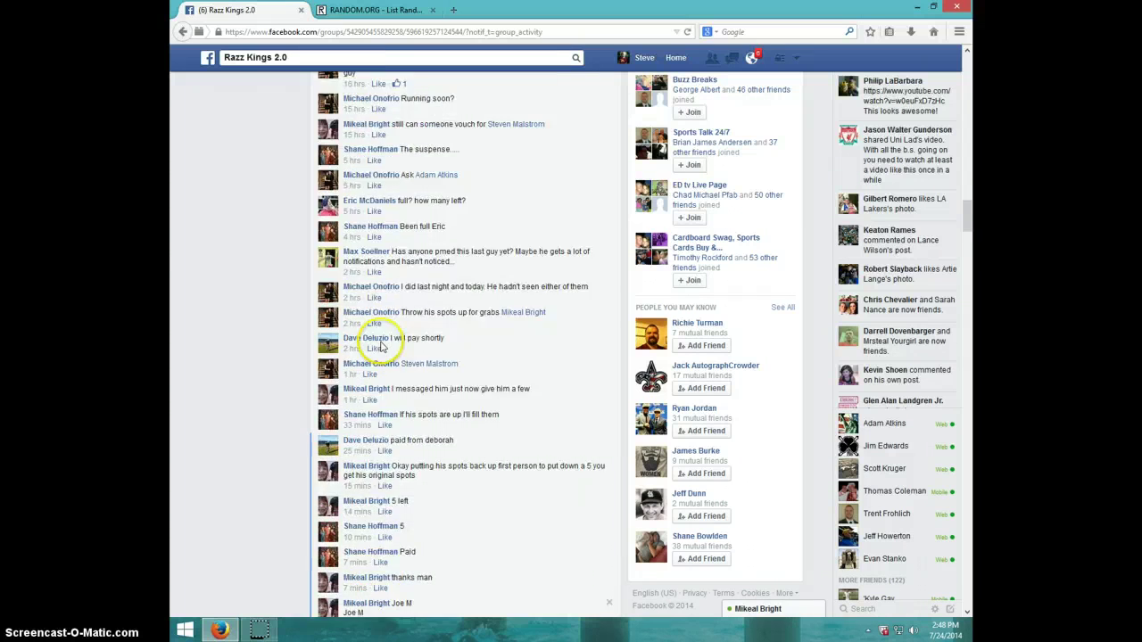
scroll(387, 337, up, 10)
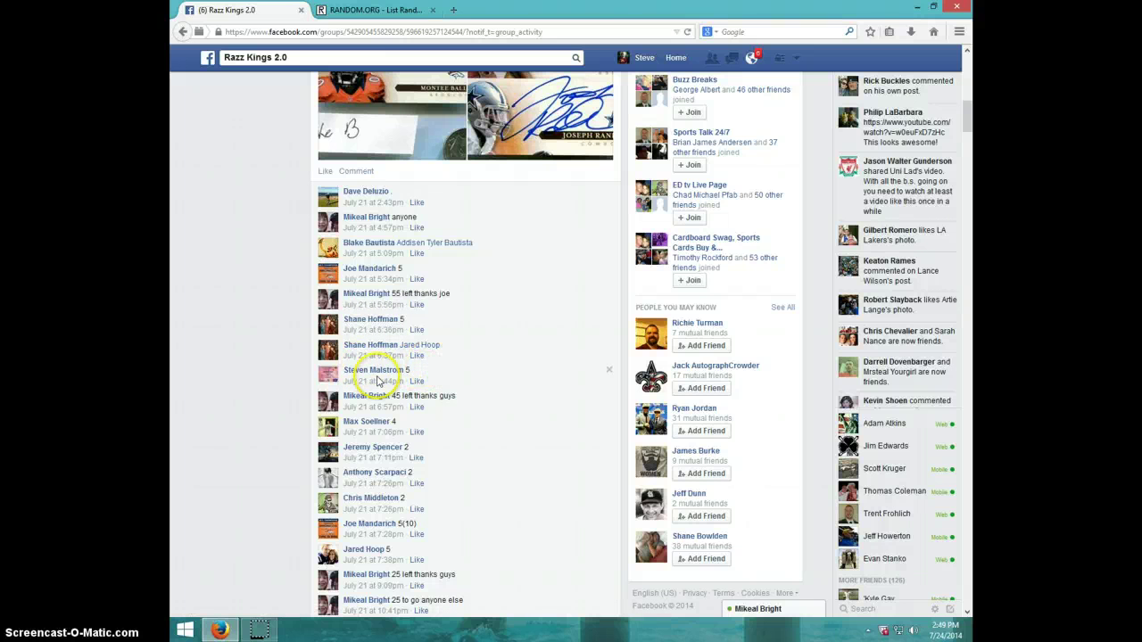
mouse_move(372, 376)
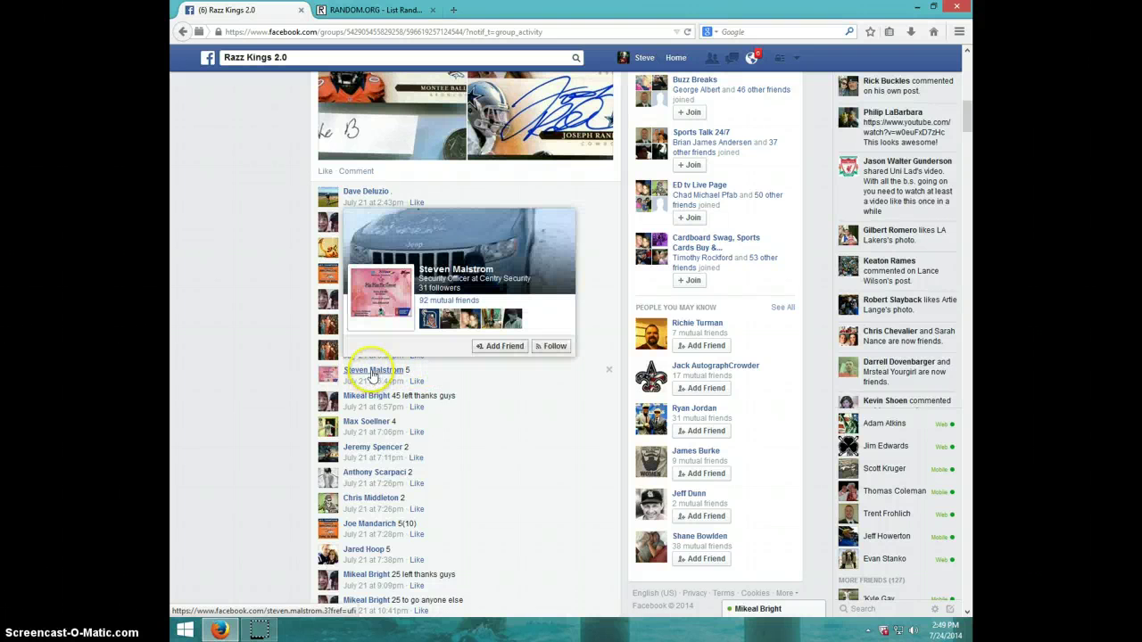
scroll(372, 376, down, 5)
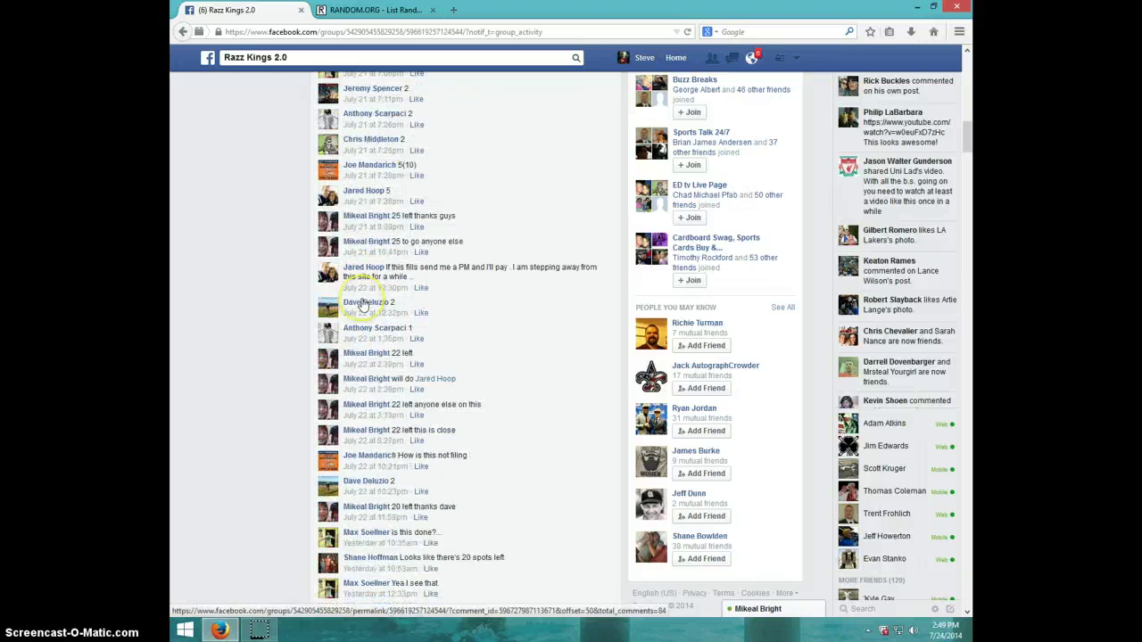
scroll(365, 305, down, 10)
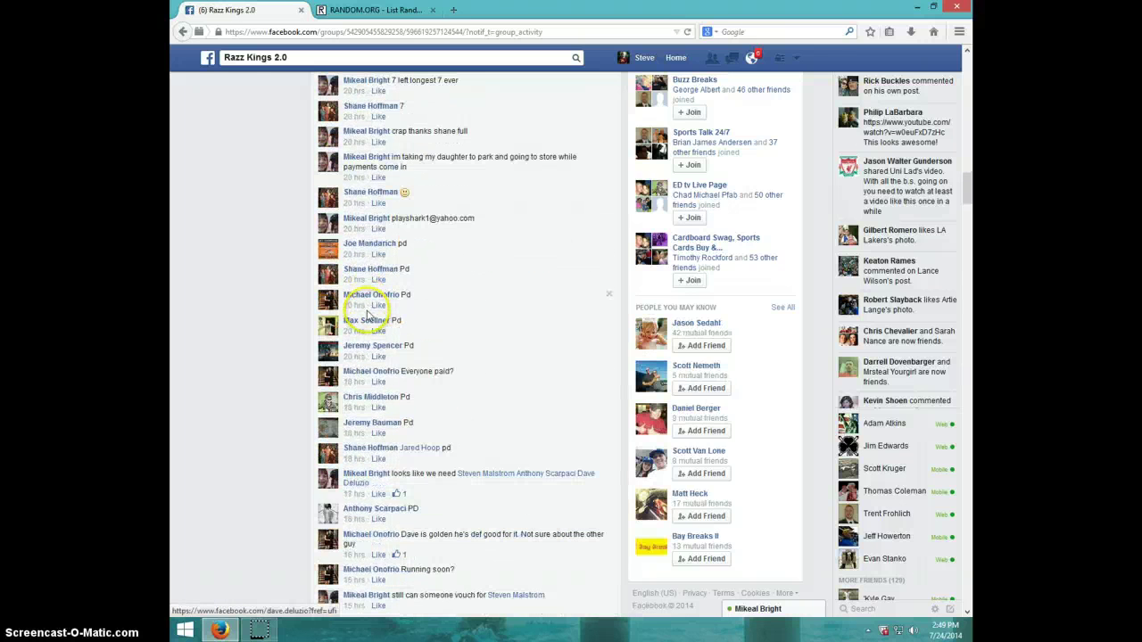
scroll(369, 314, down, 10)
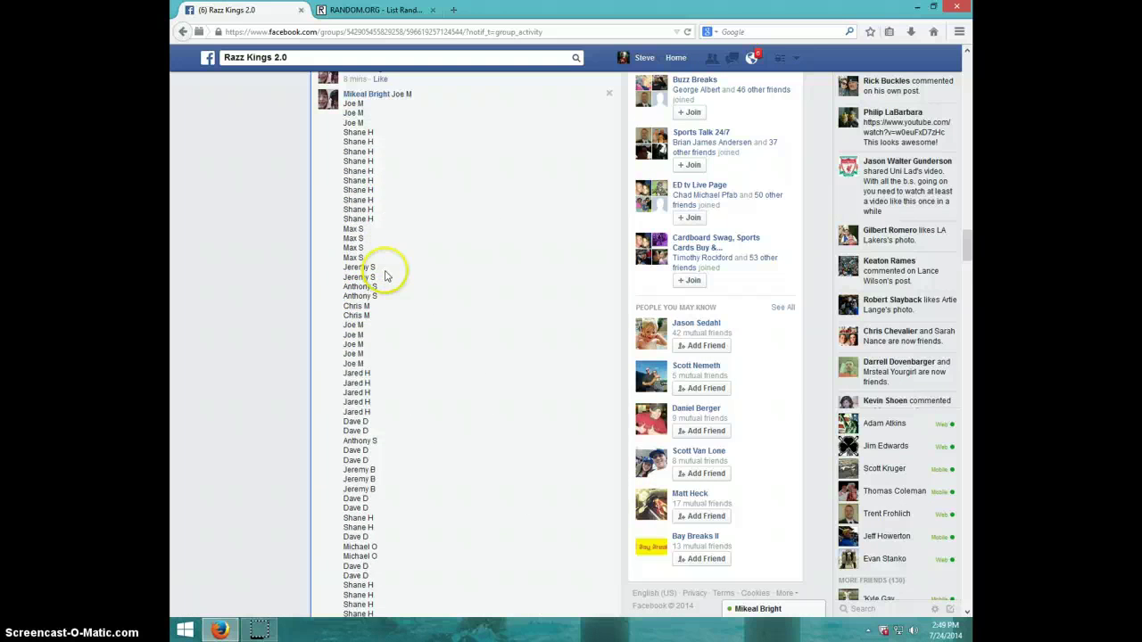
scroll(386, 275, down, 10)
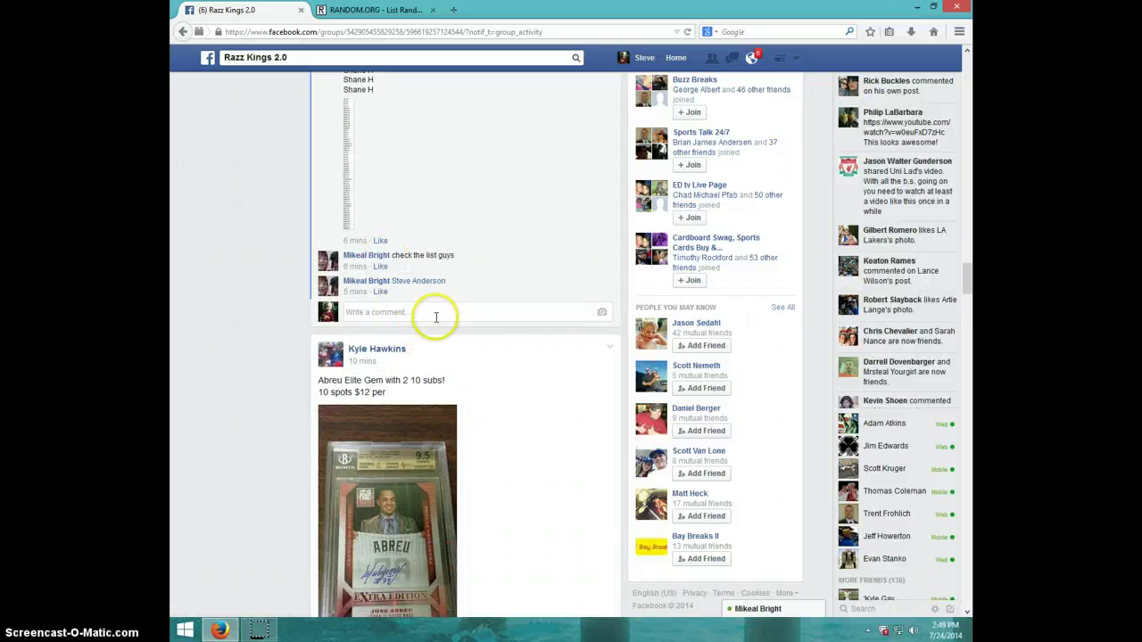
- Comment LIVE under the break post, check the time, and open a new browser tab
click(436, 309)
text(LIVE)
key(Return)
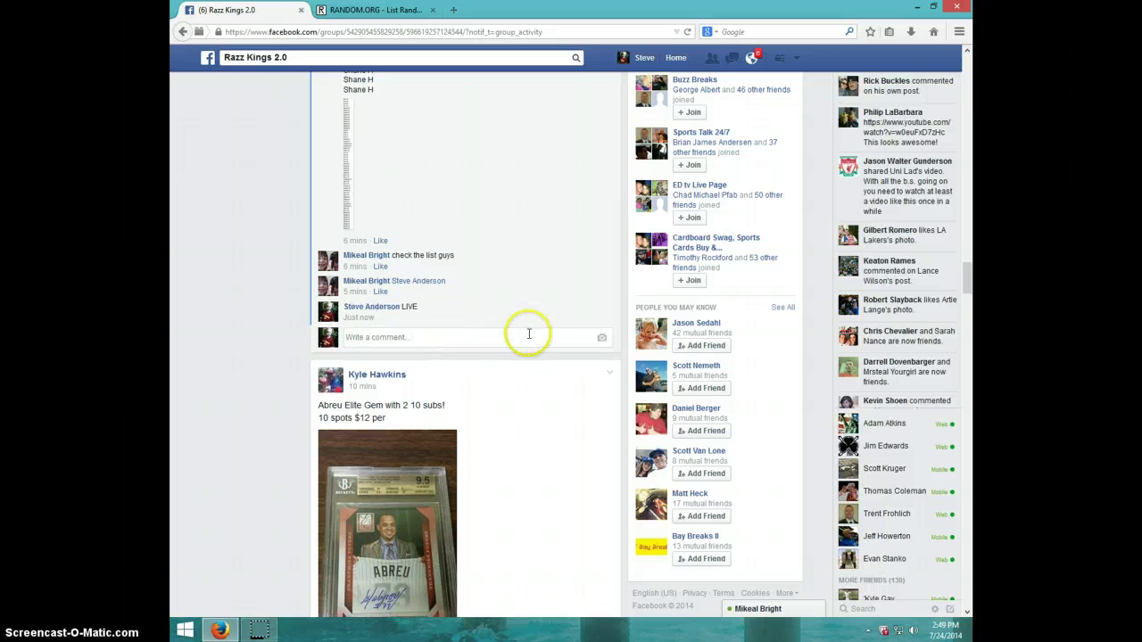
click(943, 625)
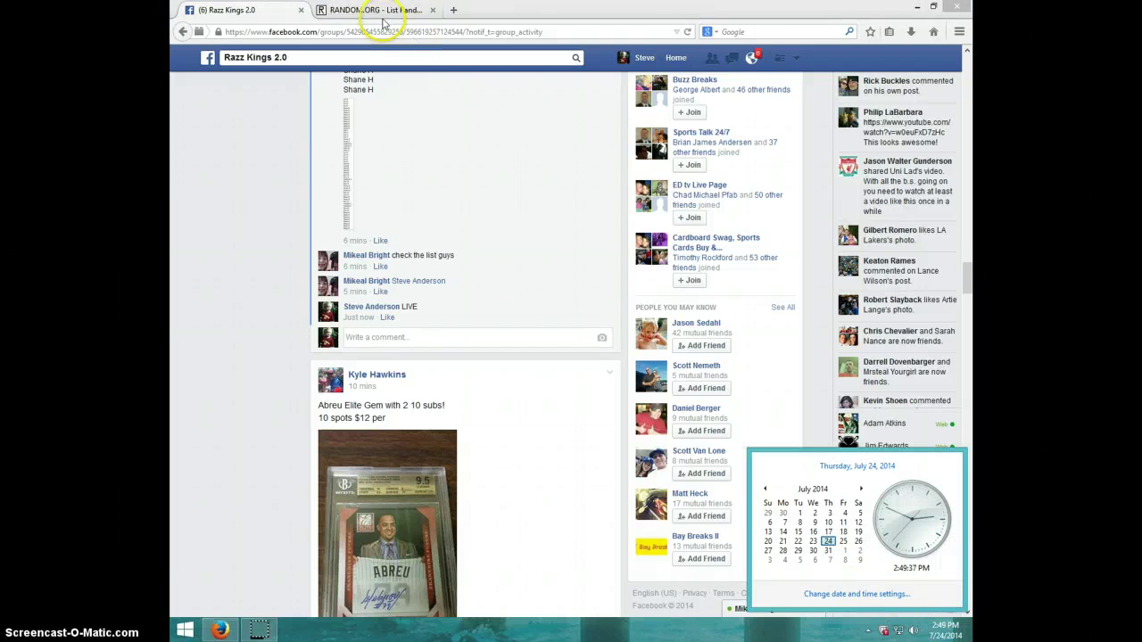
click(456, 11)
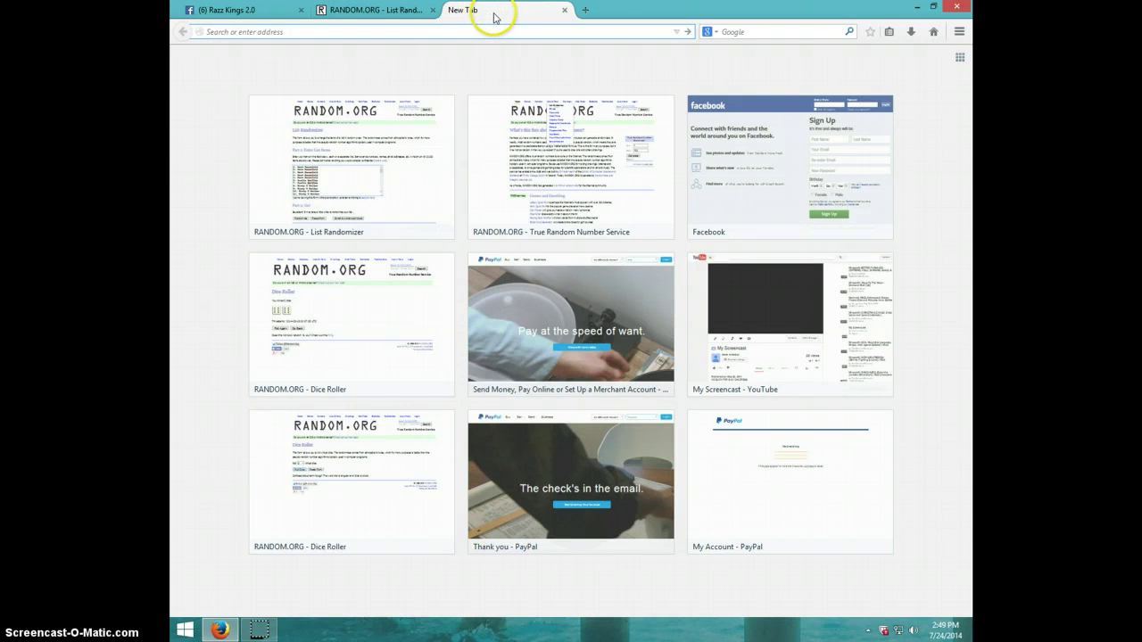
- Roll 2 dice in RANDOM.ORG's Dice Roller, then return to the List Randomizer names tab
click(325, 210)
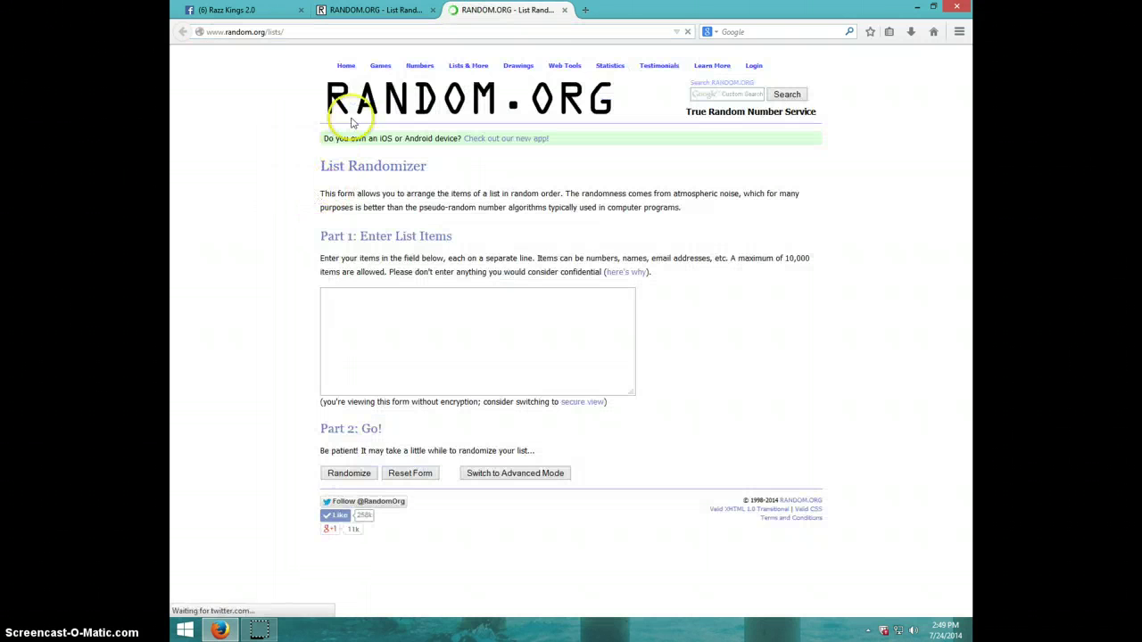
mouse_move(380, 65)
click(385, 118)
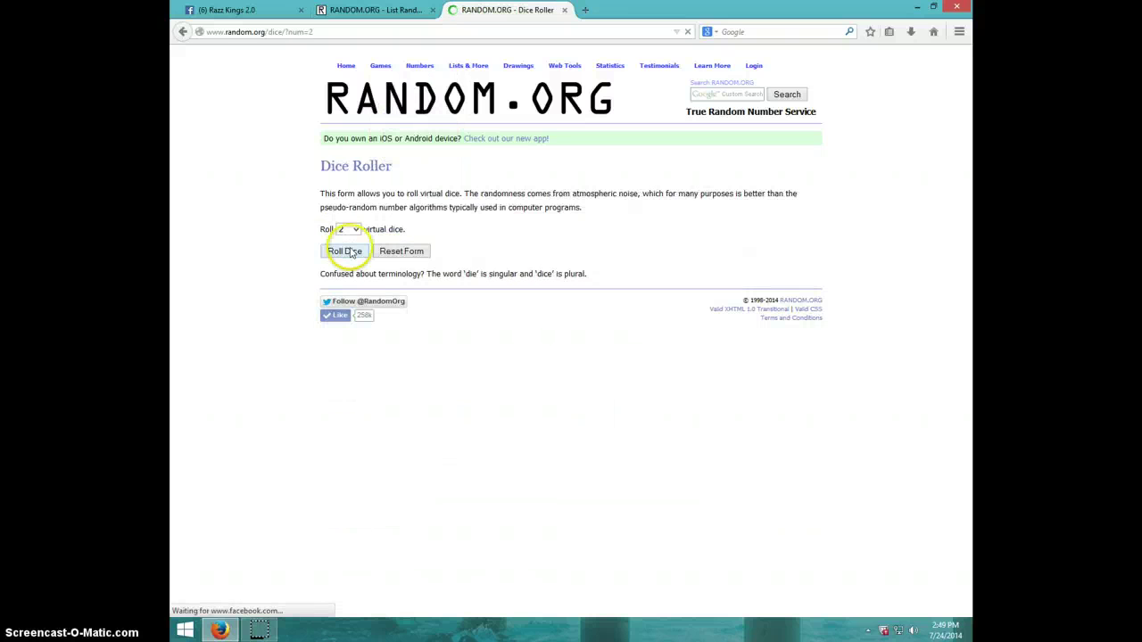
click(355, 250)
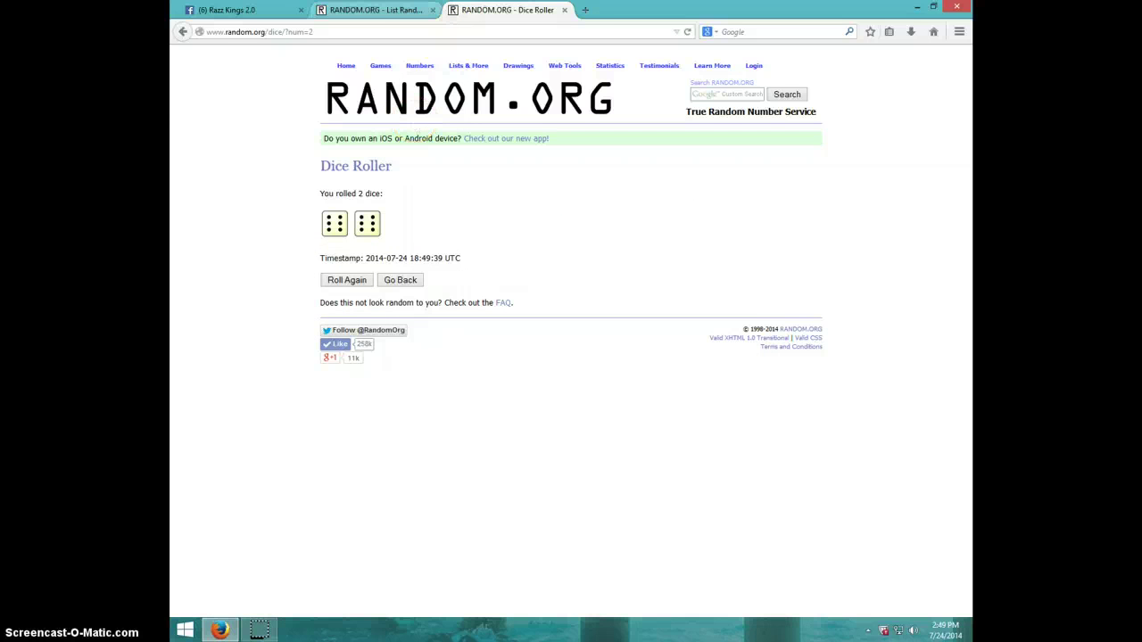
click(387, 10)
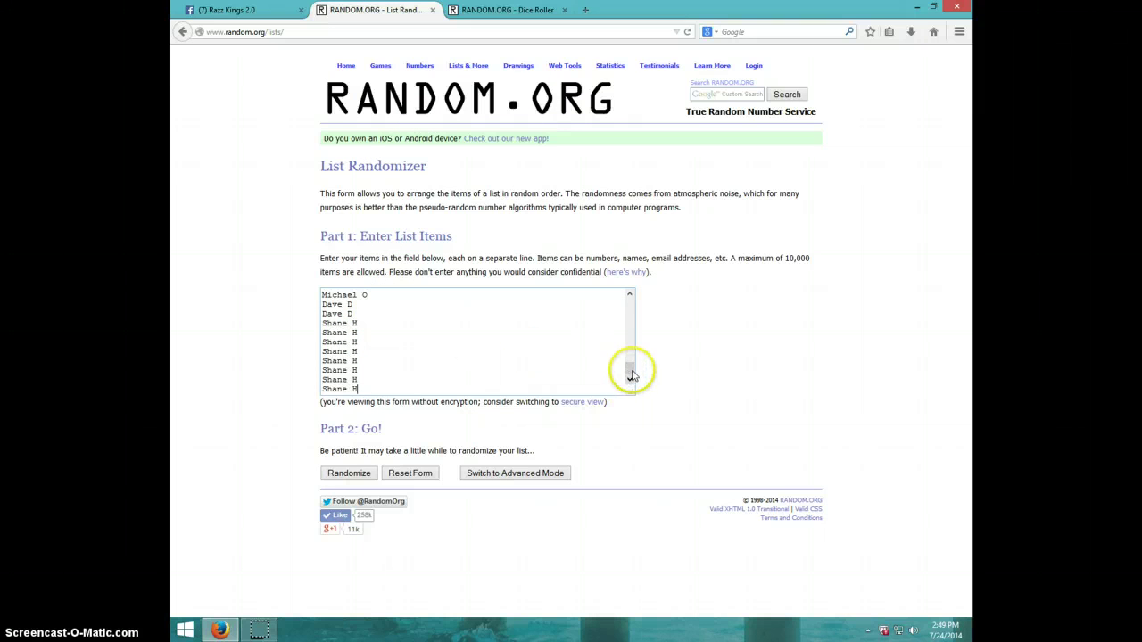
drag(631, 374, 631, 241)
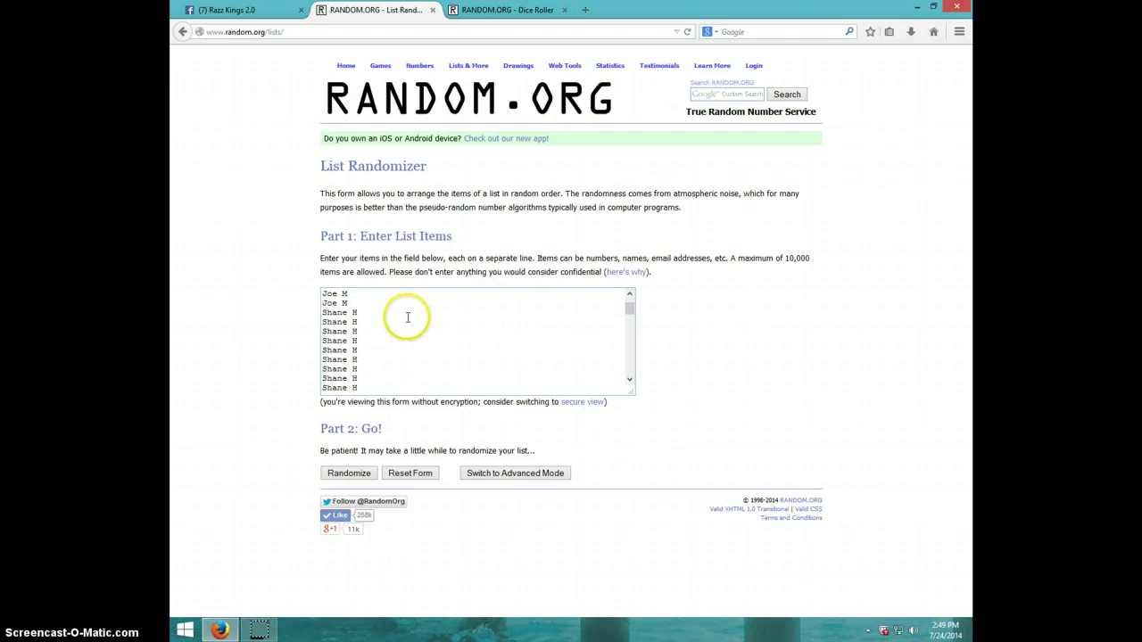
scroll(406, 317, down, 1)
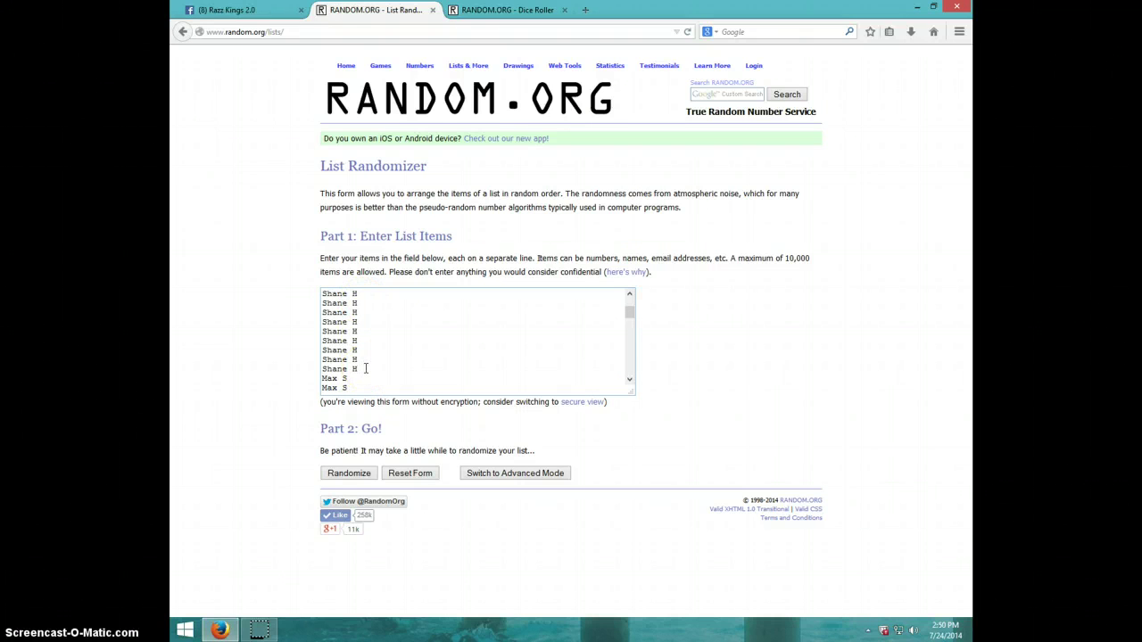
click(365, 367)
click(364, 359)
scroll(514, 336, down, 3)
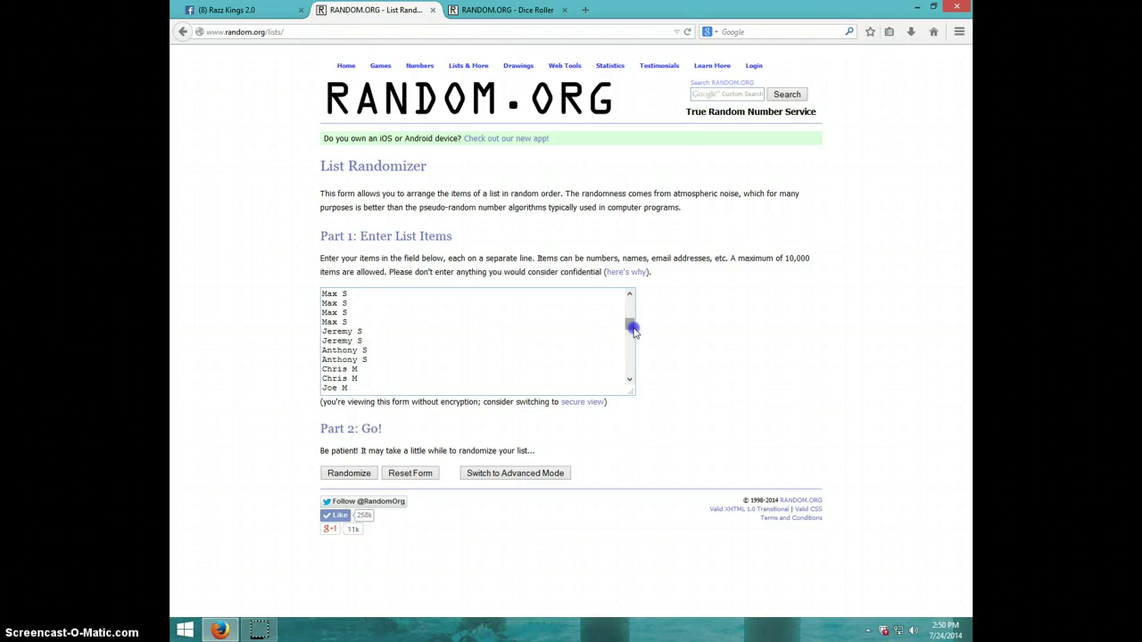
drag(633, 328, 630, 270)
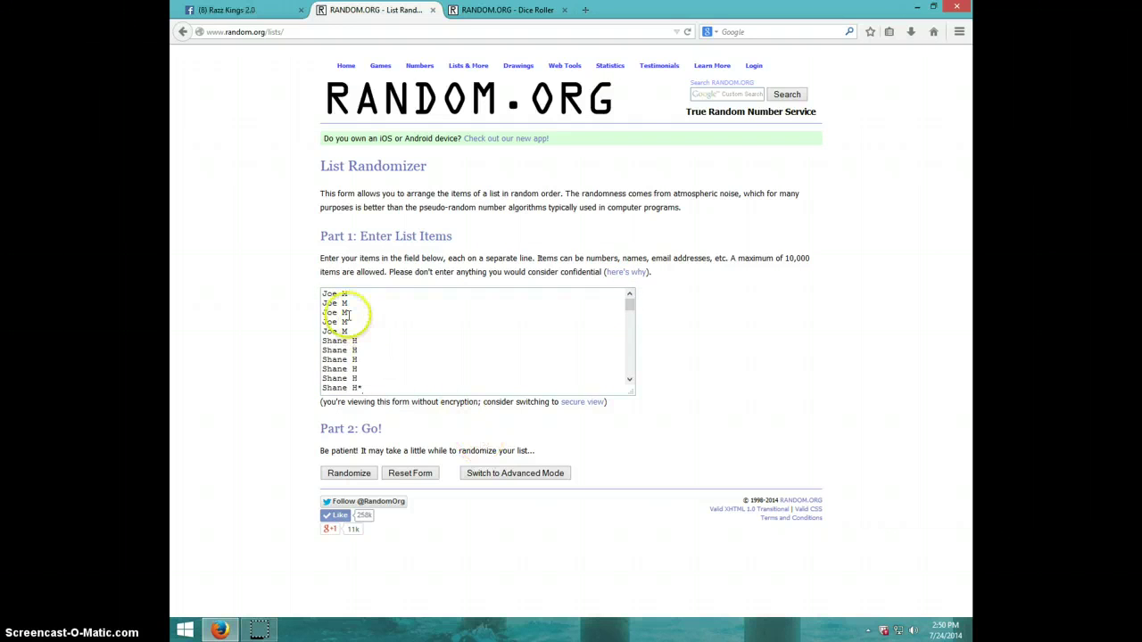
scroll(358, 323, down, 2)
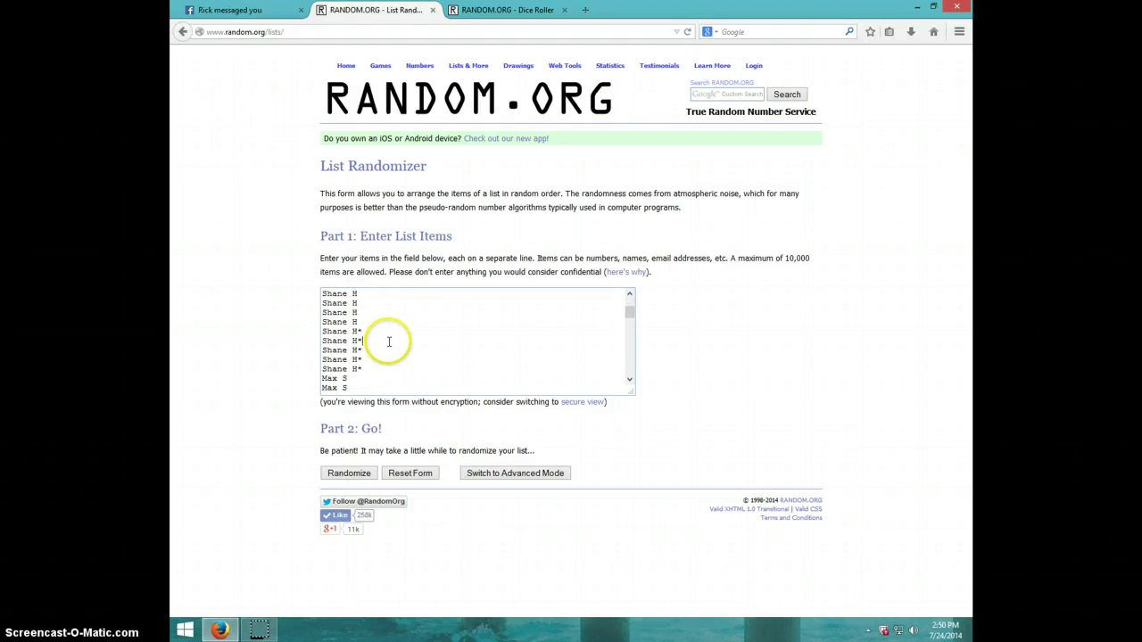
scroll(385, 347, down, 3)
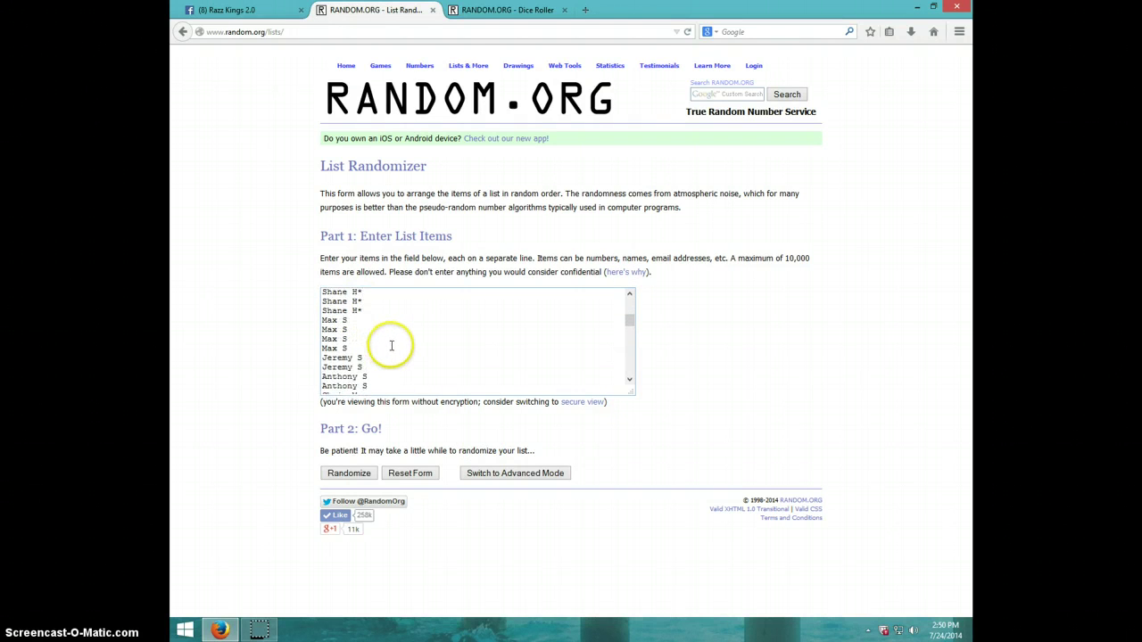
scroll(394, 343, down, 1)
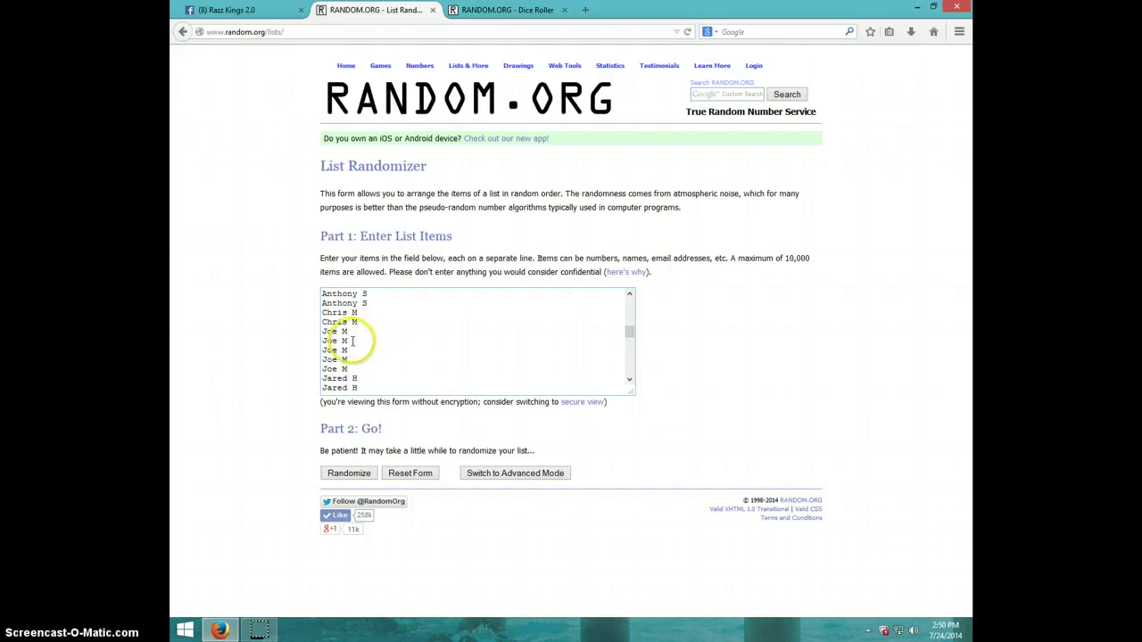
scroll(395, 362, down, 2)
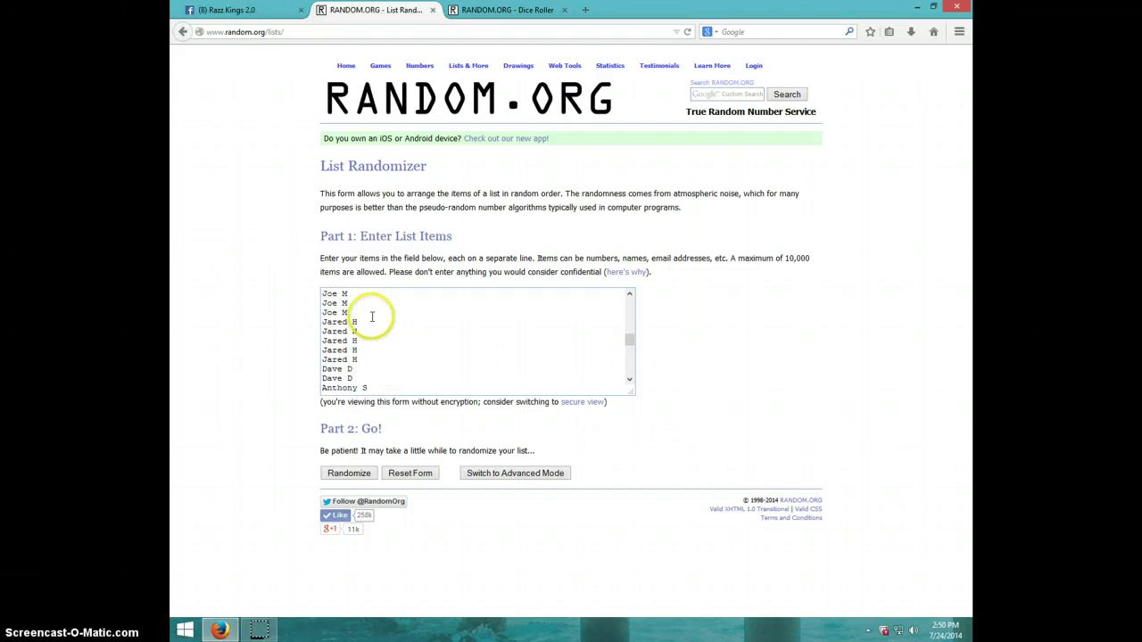
scroll(394, 357, down, 2)
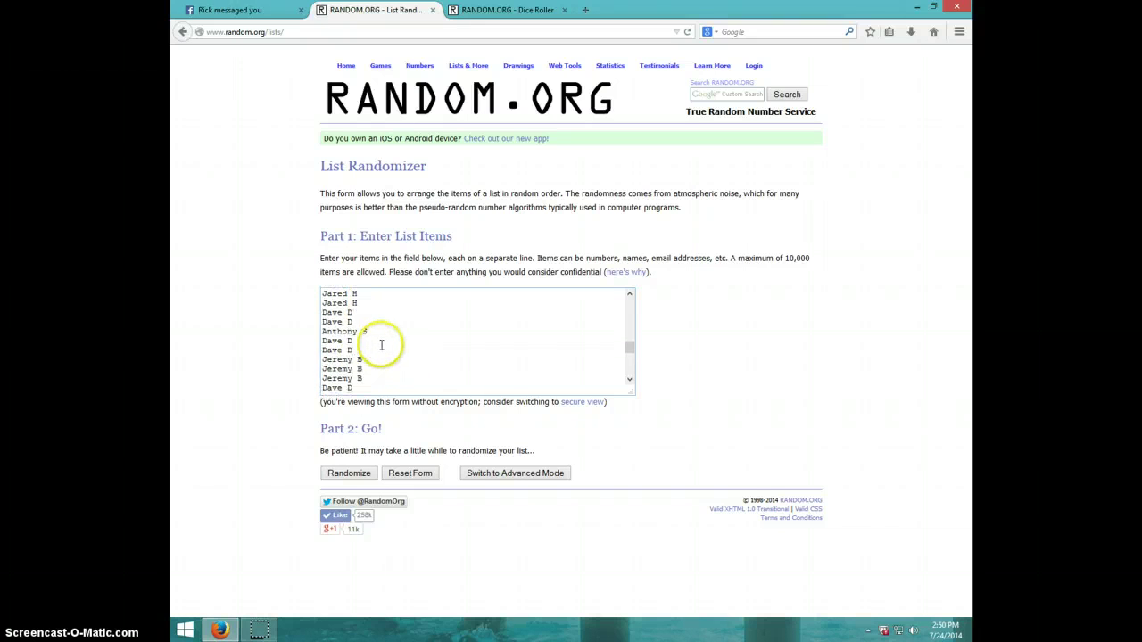
scroll(400, 334, down, 1)
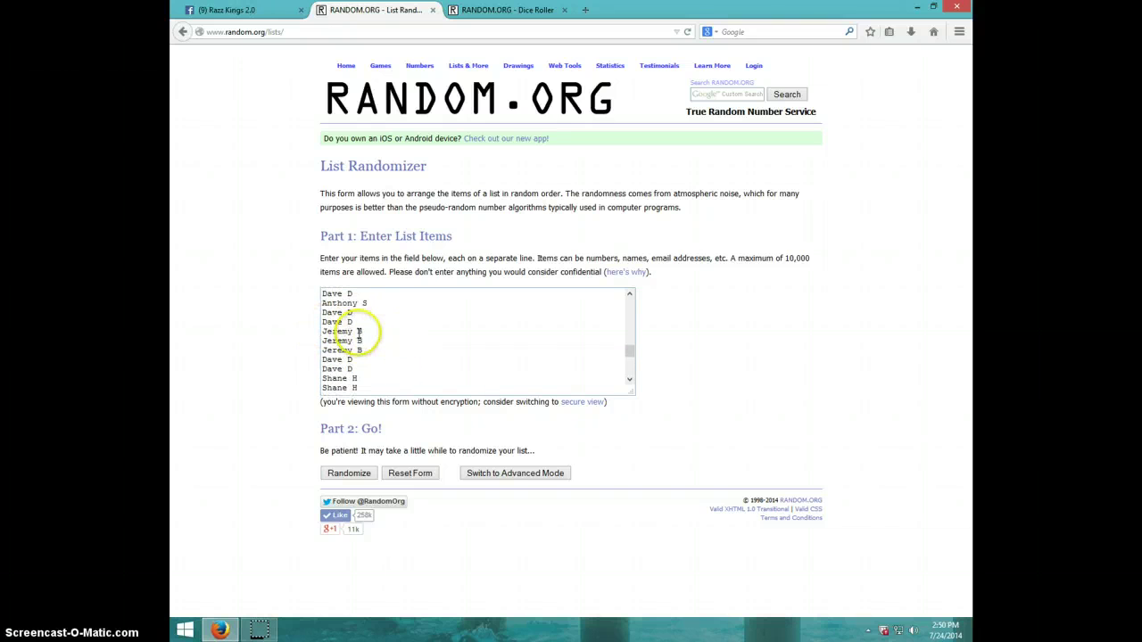
scroll(403, 333, down, 2)
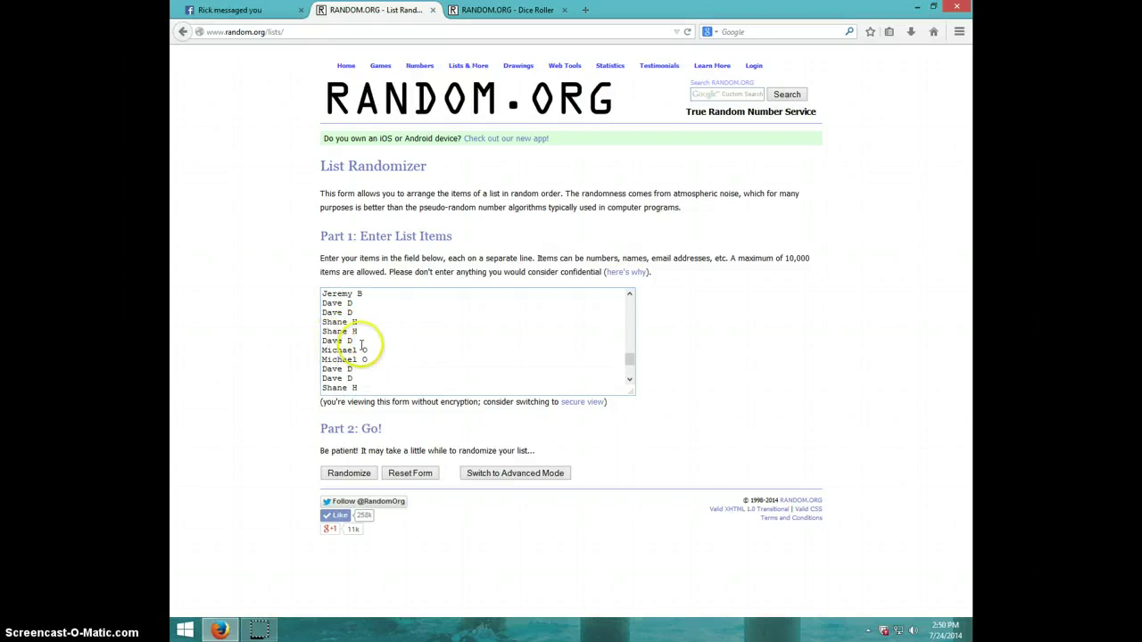
scroll(394, 355, down, 1)
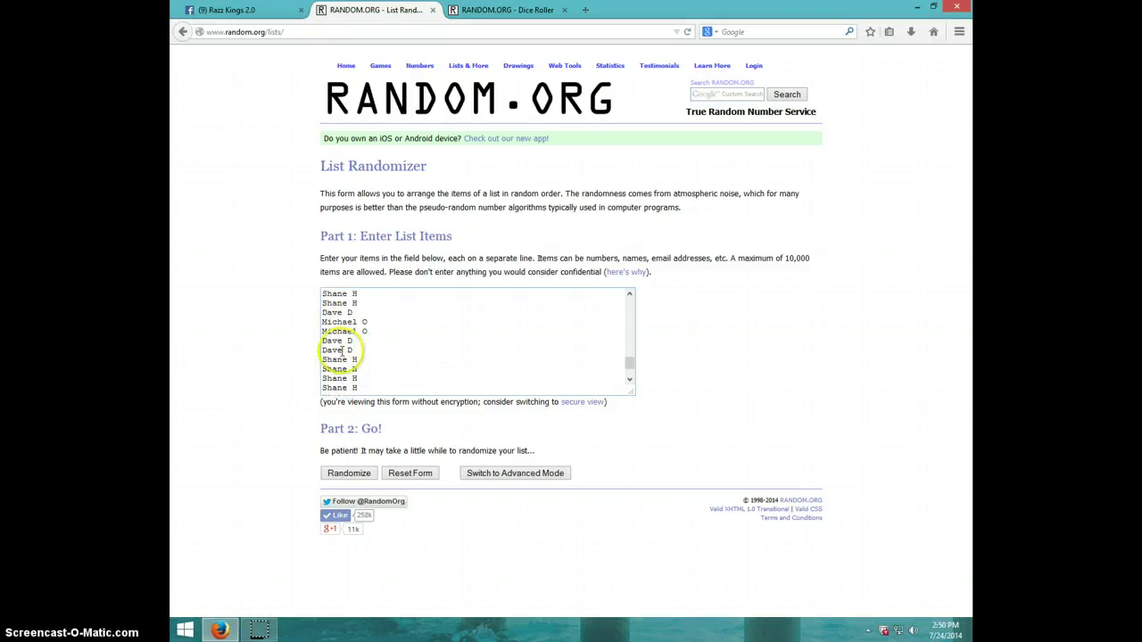
scroll(380, 355, down, 1)
scroll(378, 353, down, 1)
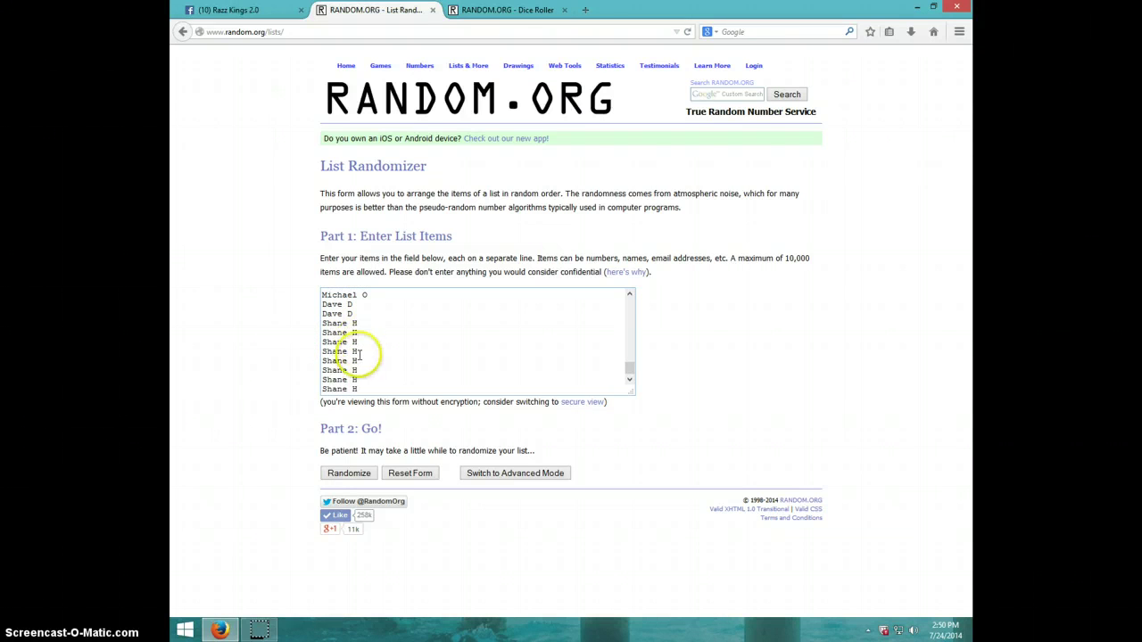
- Check the double-six dice result and the current time before randomizing
click(490, 16)
click(399, 10)
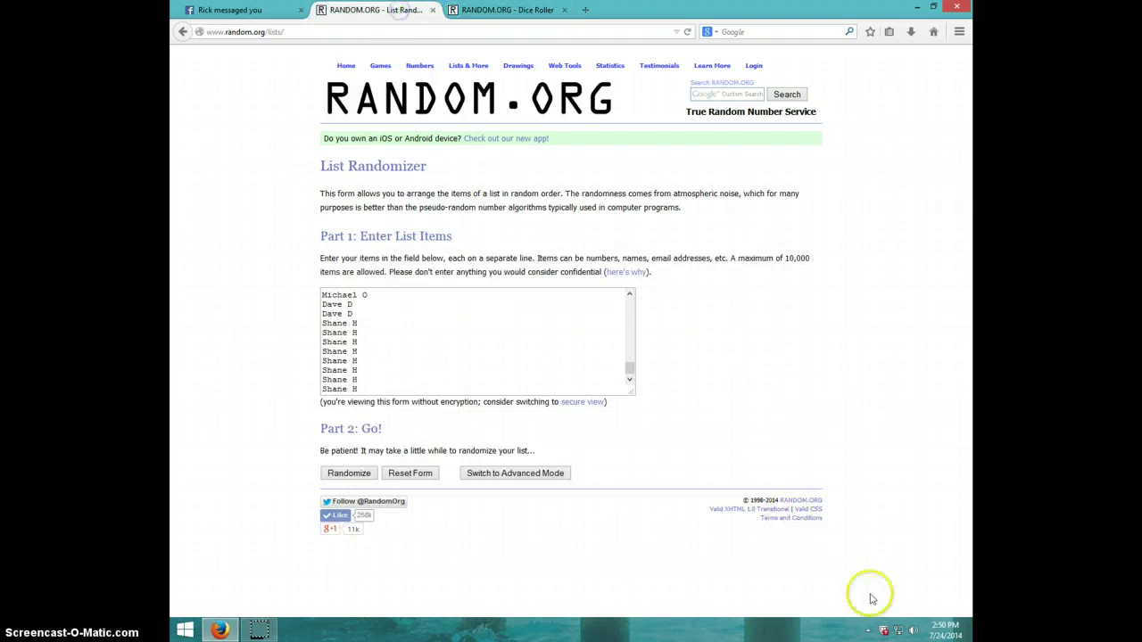
click(944, 627)
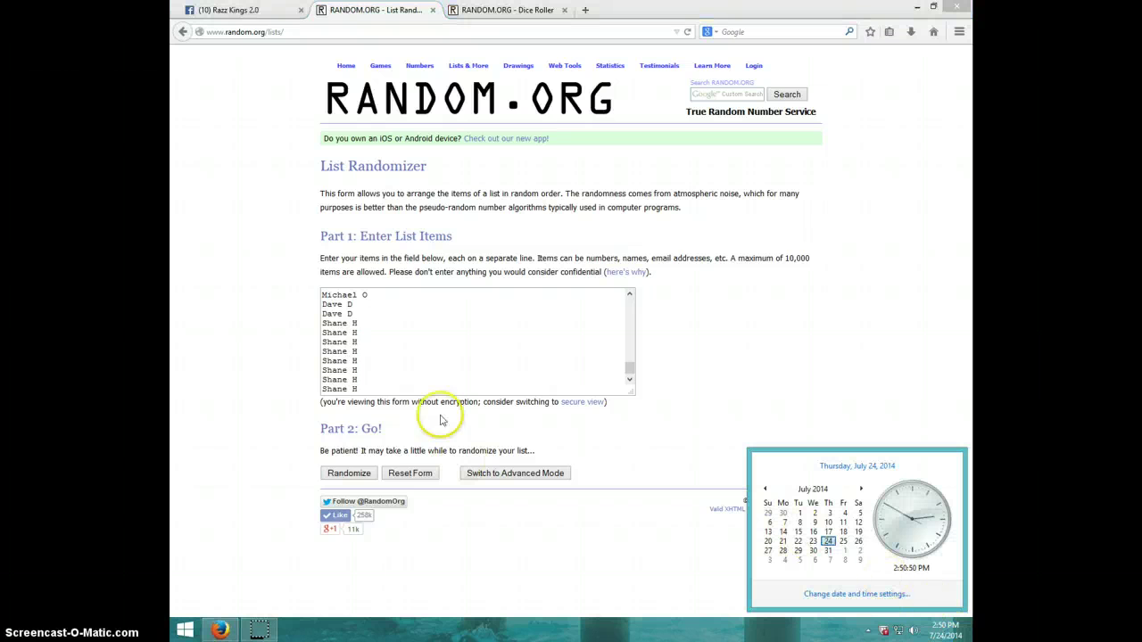
- Randomize the name list, then reshuffle it three more times
click(349, 475)
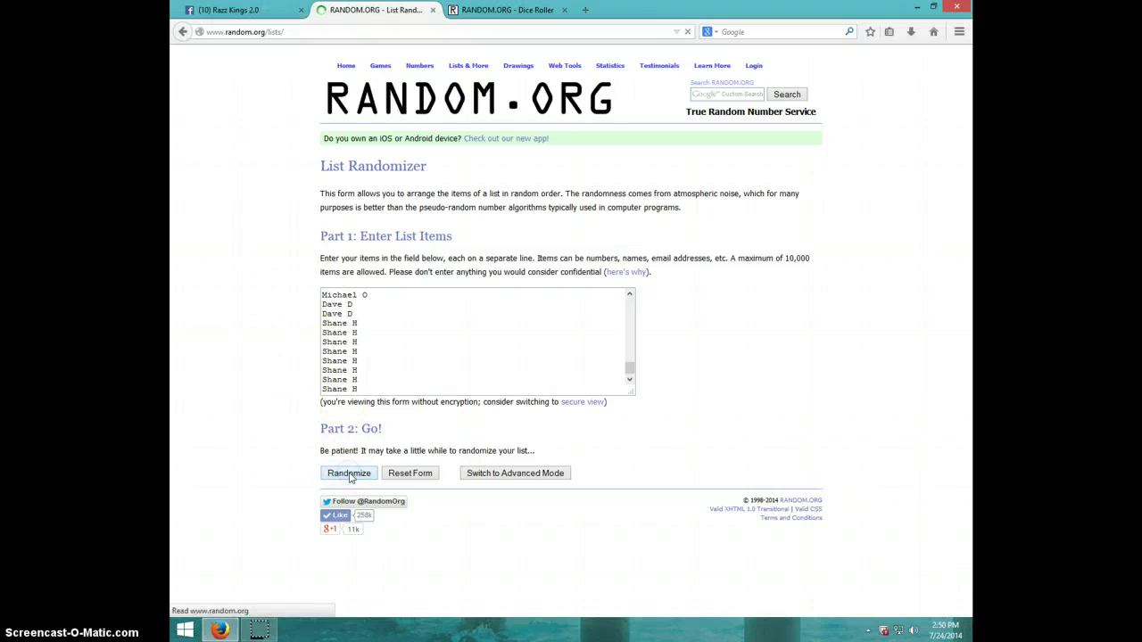
scroll(352, 473, down, 3)
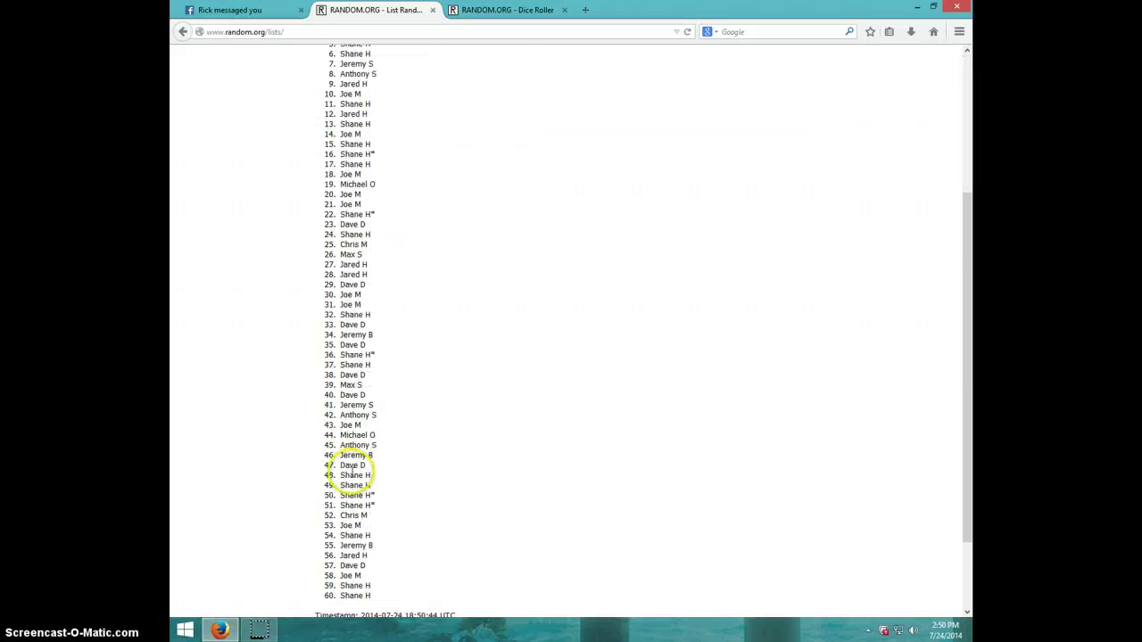
scroll(353, 466, down, 2)
click(334, 539)
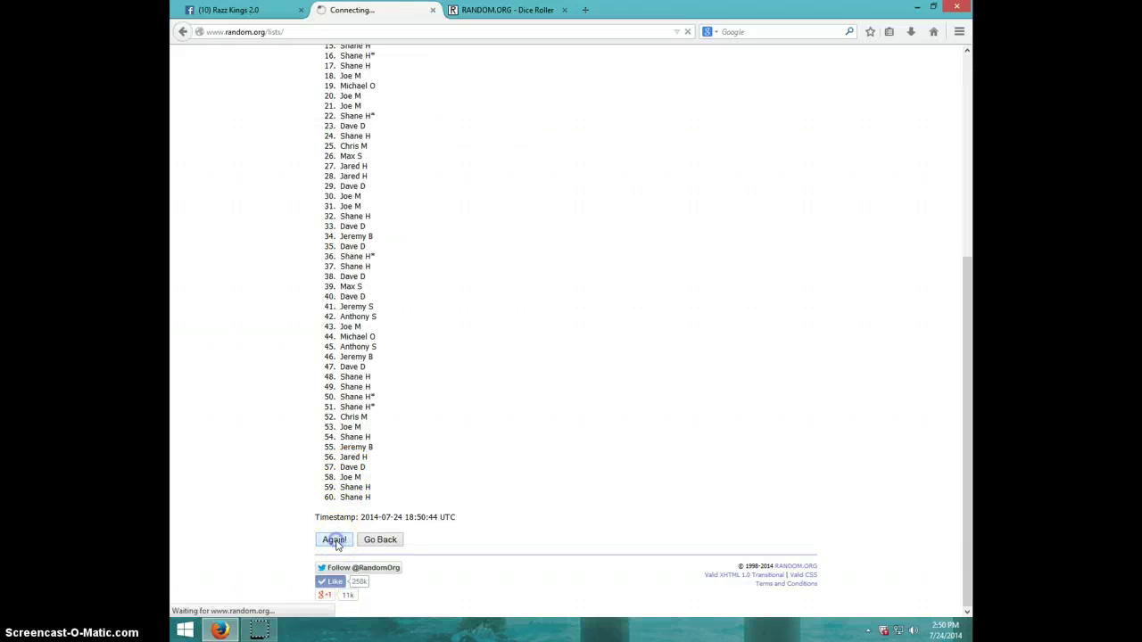
scroll(336, 541, down, 5)
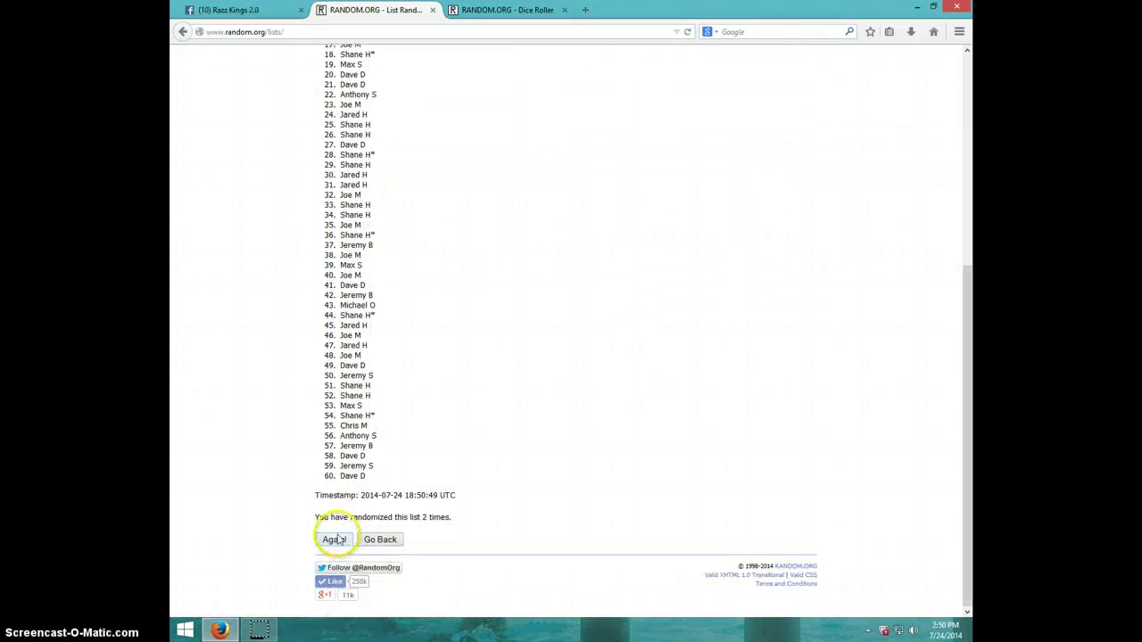
click(336, 540)
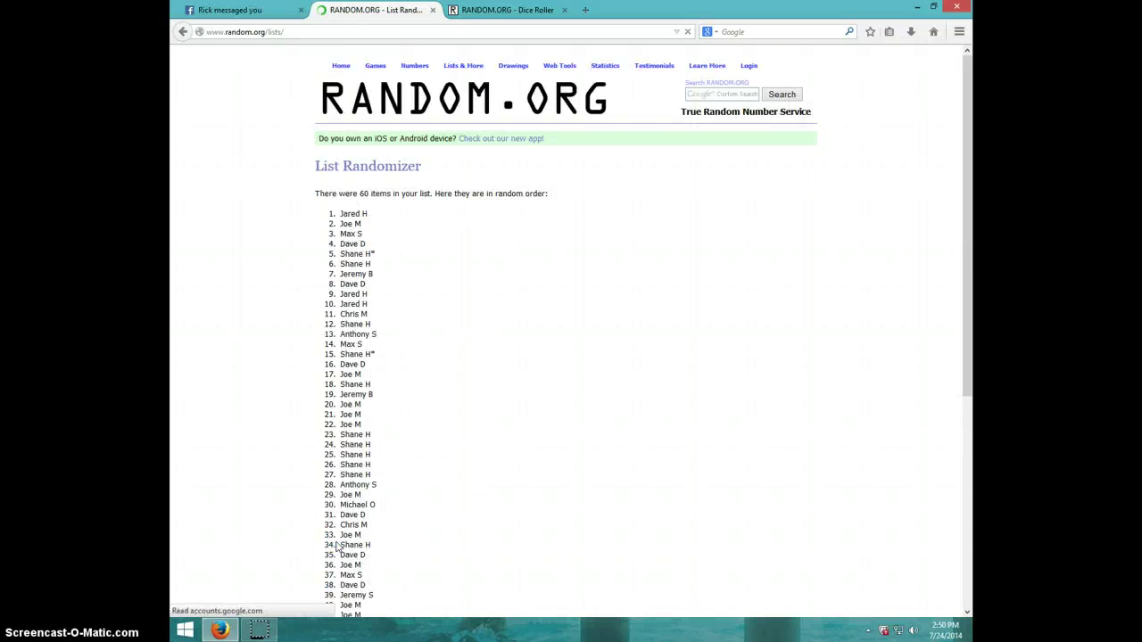
scroll(338, 547, down, 6)
click(331, 540)
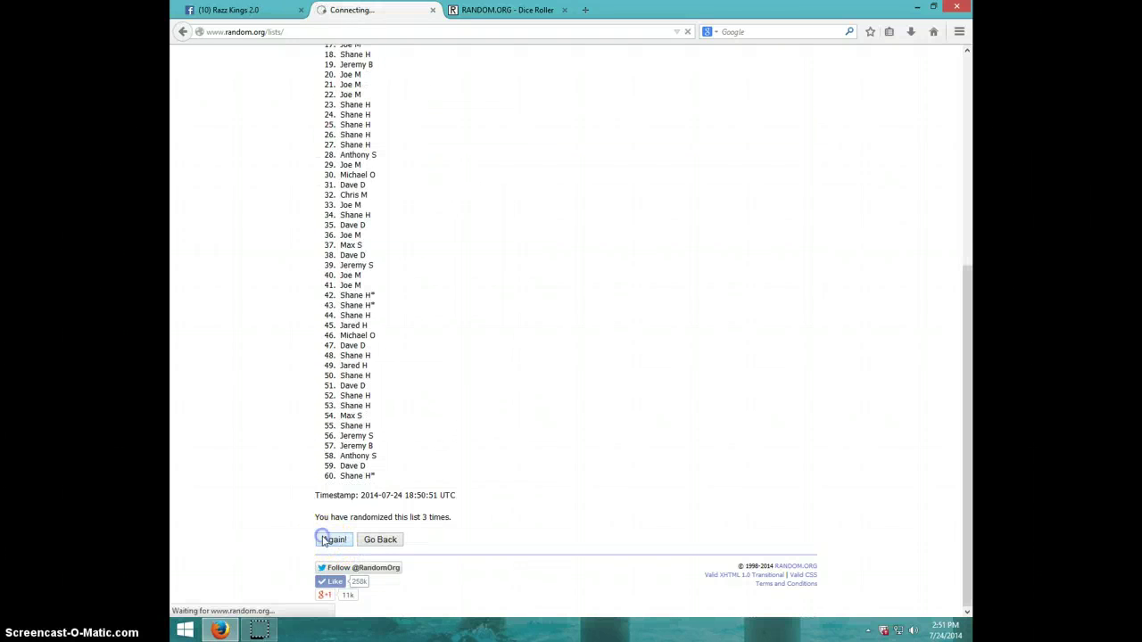
- Keep reshuffling until the list reaches 11 randomizations, then view the dice result
scroll(323, 532, down, 6)
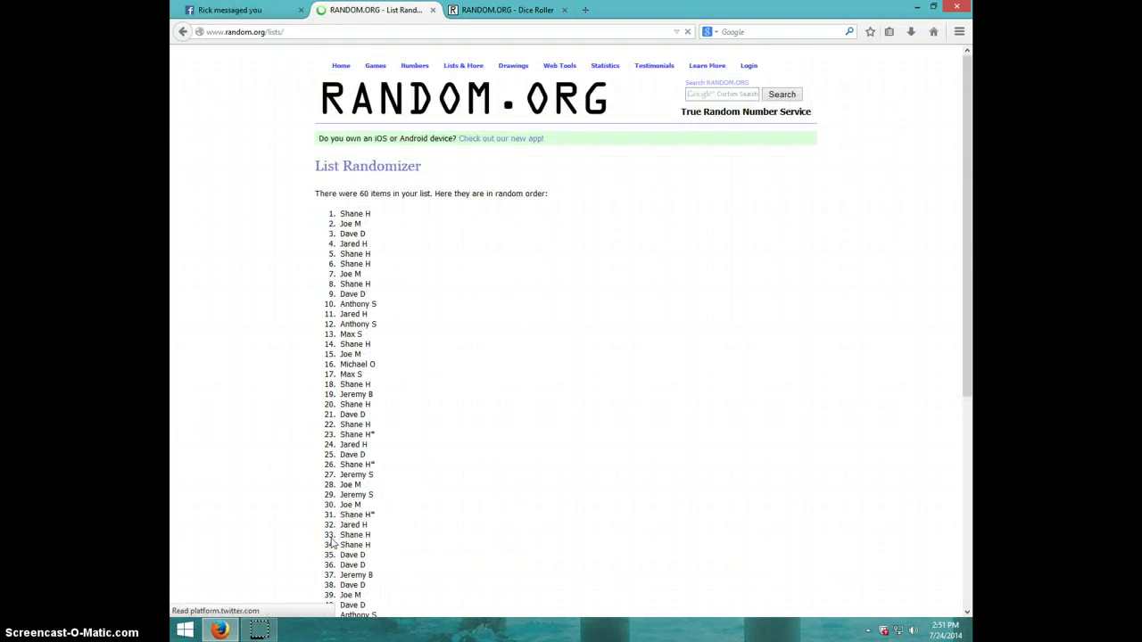
scroll(332, 541, down, 6)
click(331, 539)
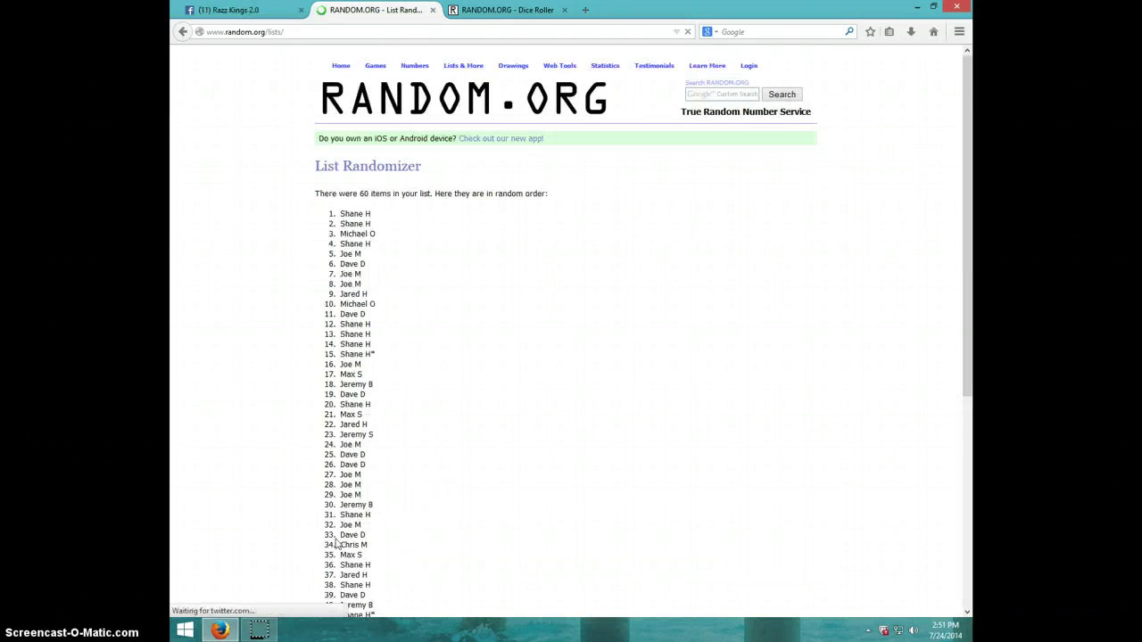
scroll(337, 543, down, 6)
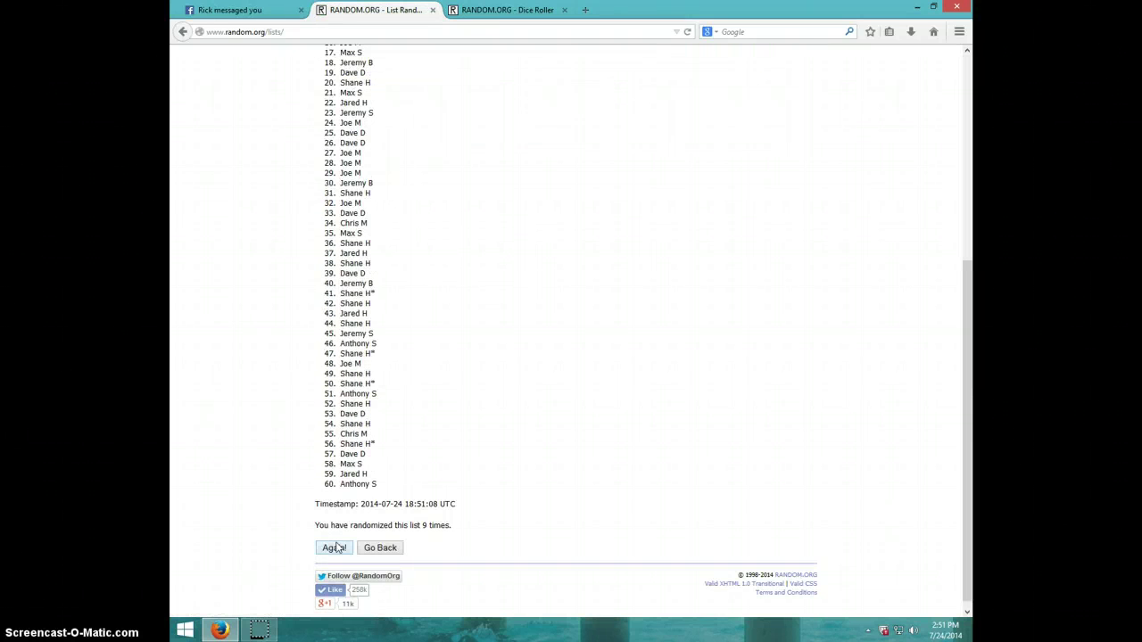
click(336, 549)
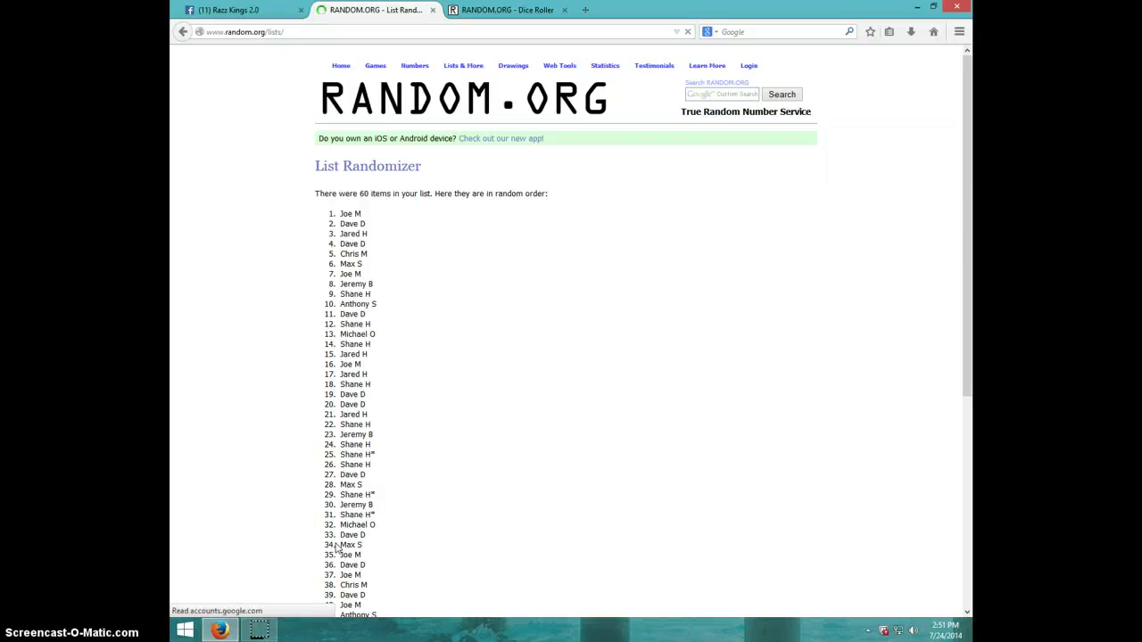
scroll(332, 546, down, 6)
click(334, 541)
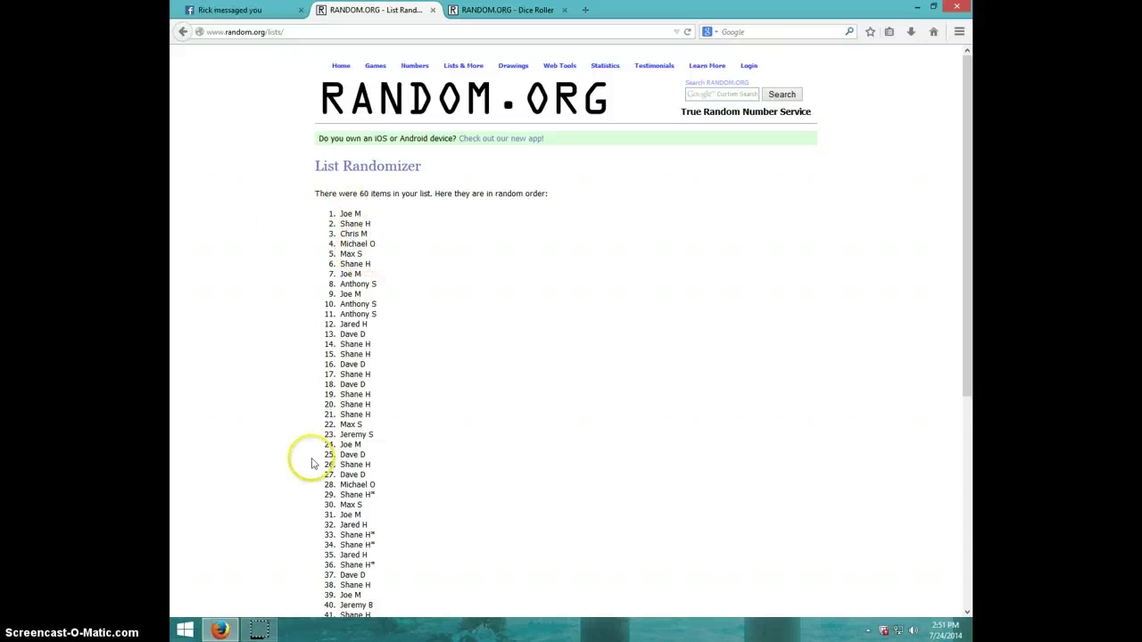
scroll(374, 513, down, 7)
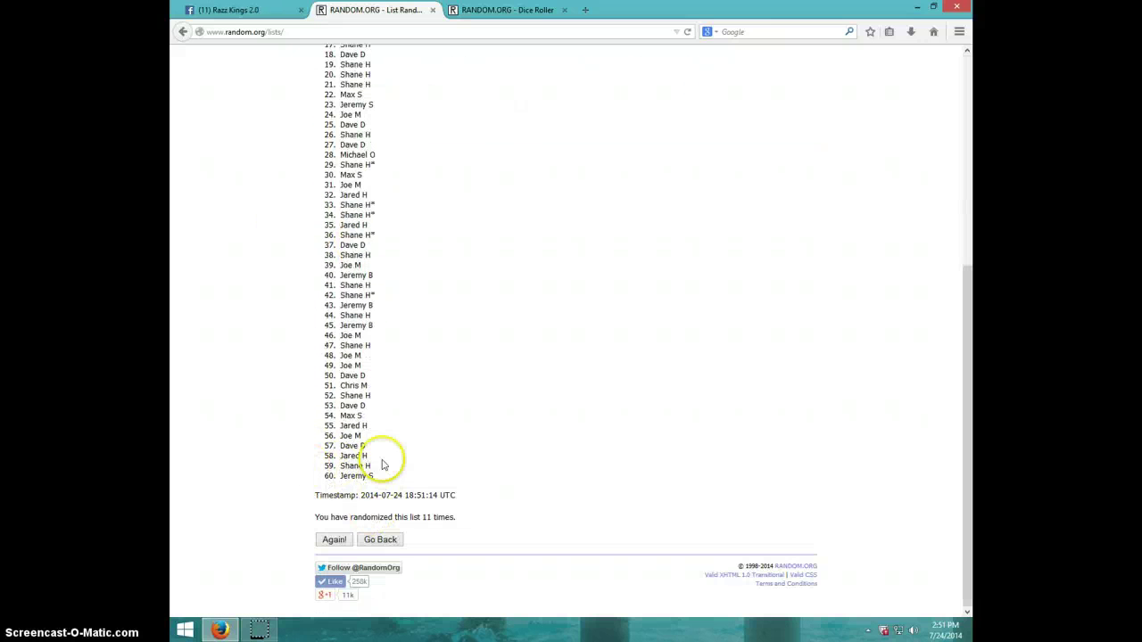
click(500, 11)
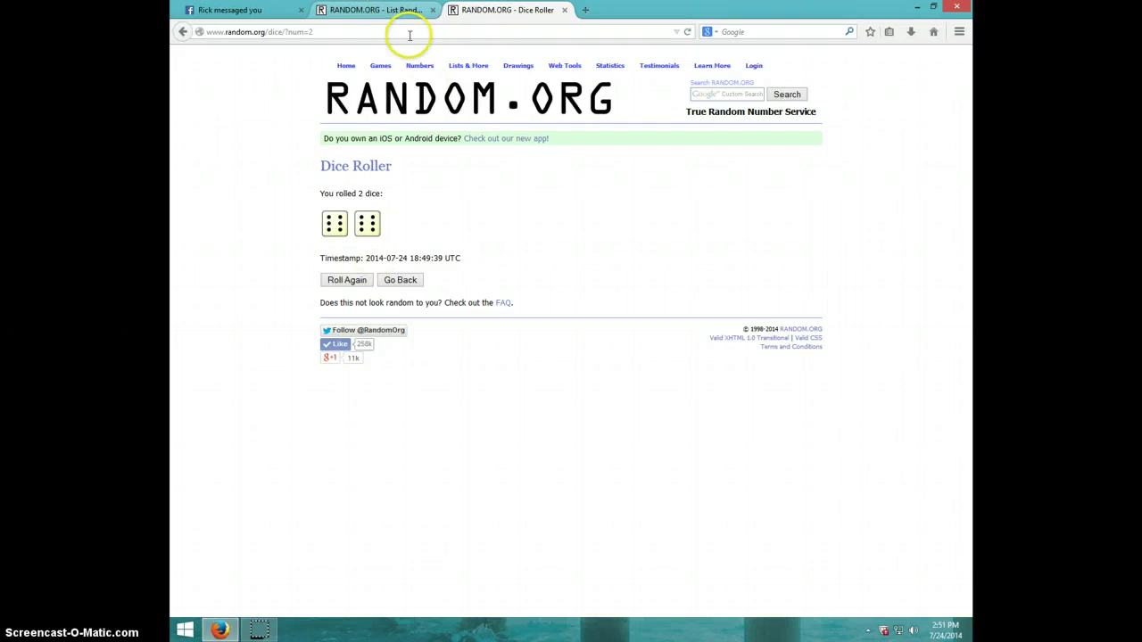
click(392, 11)
click(942, 628)
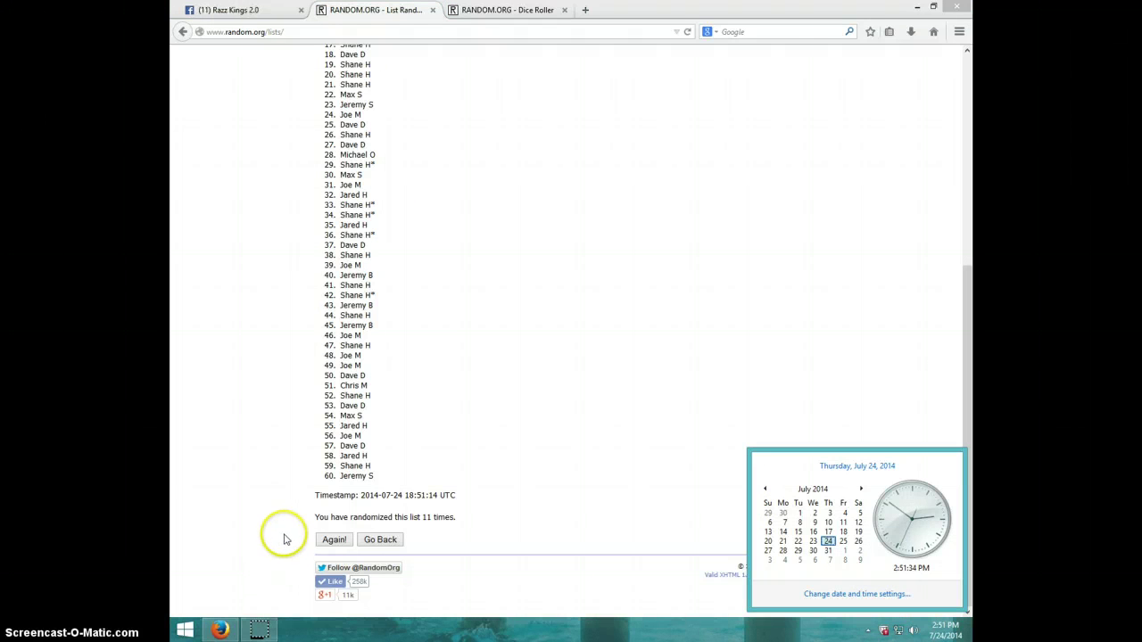
click(328, 548)
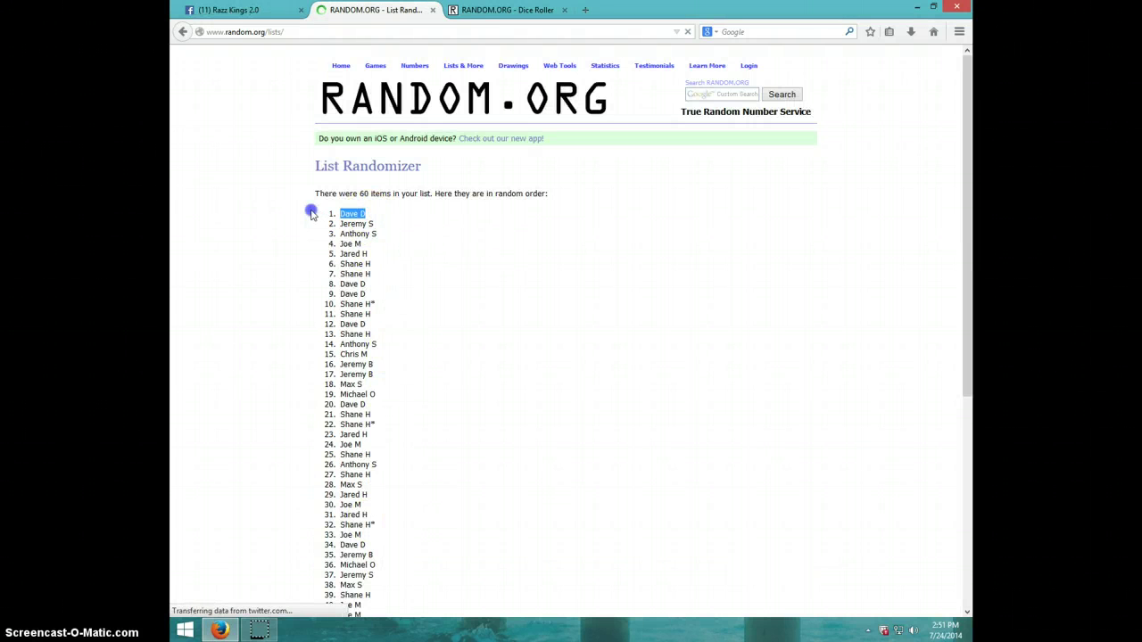
scroll(428, 272, down, 5)
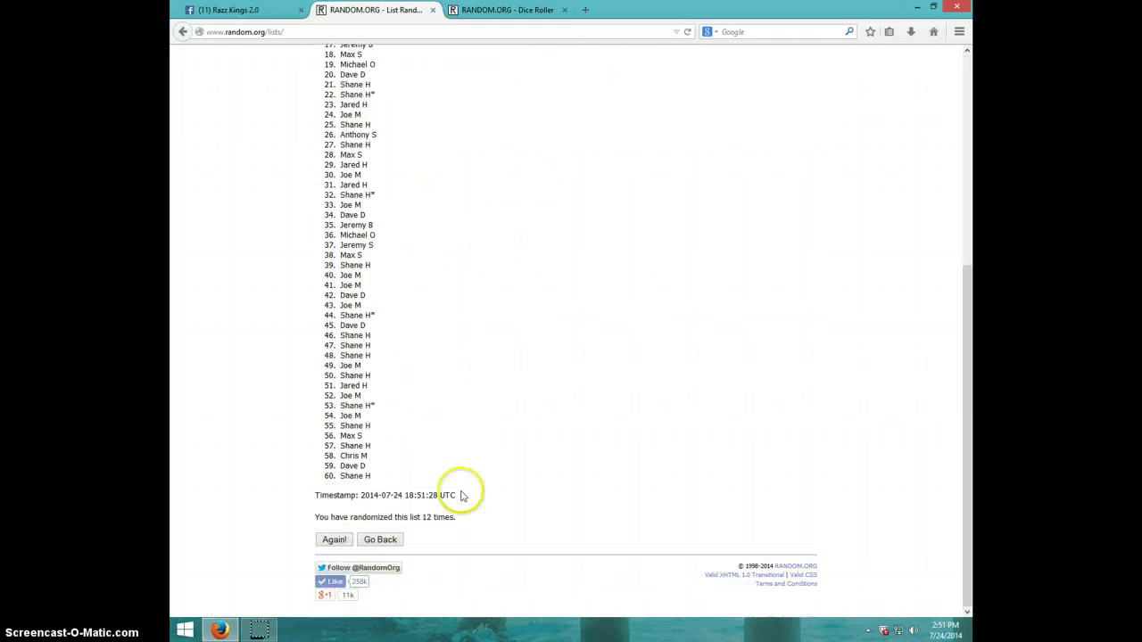
scroll(420, 392, up, 5)
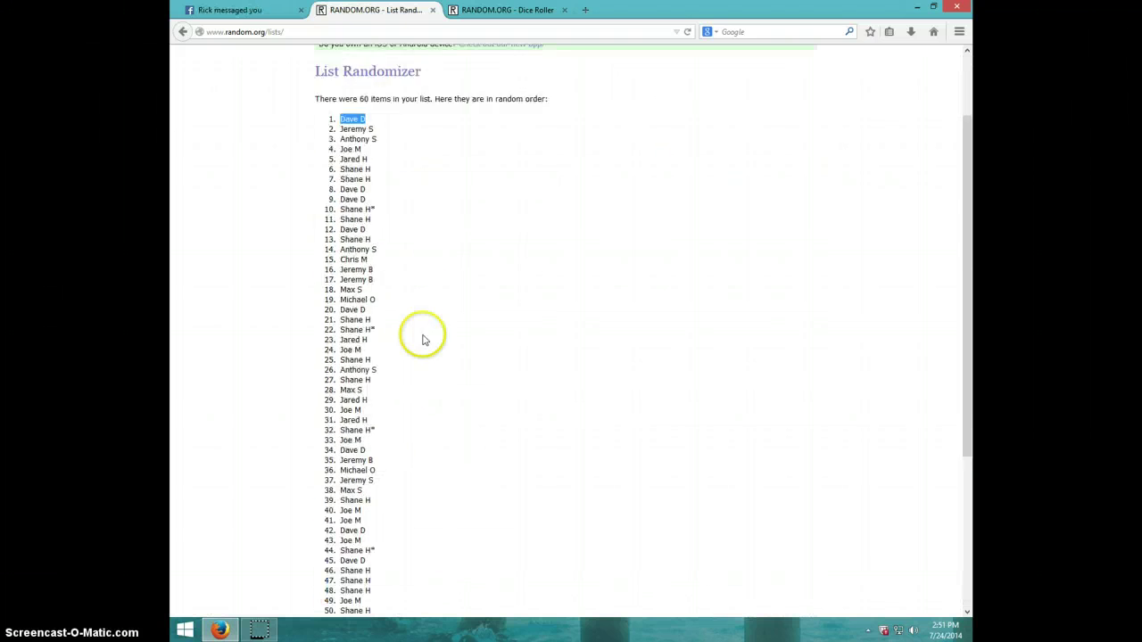
click(491, 10)
click(369, 10)
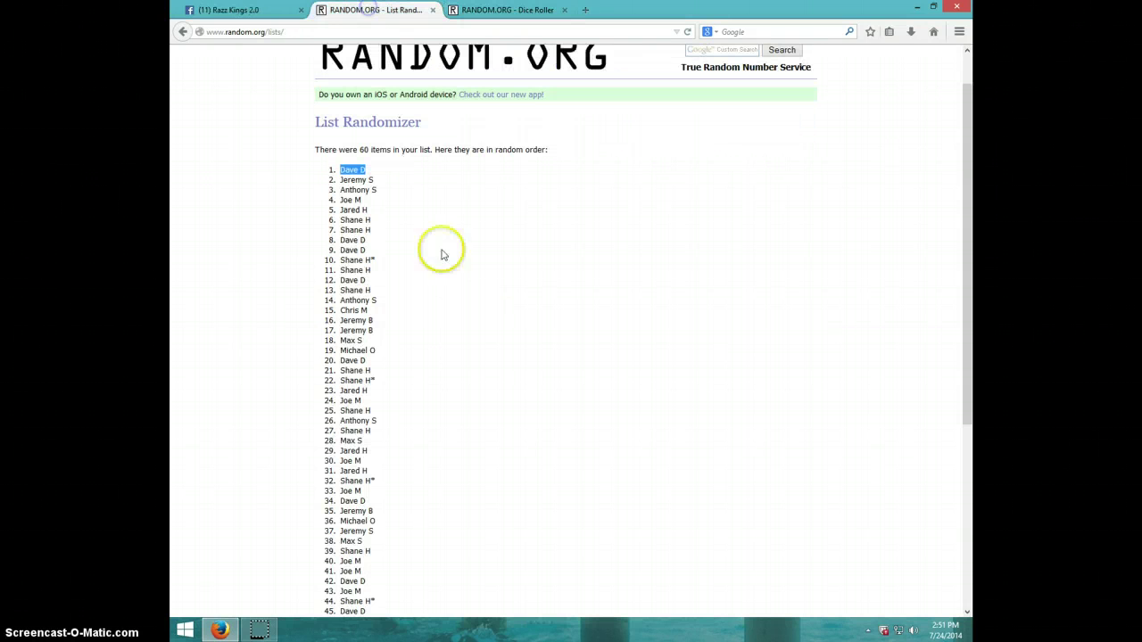
click(946, 630)
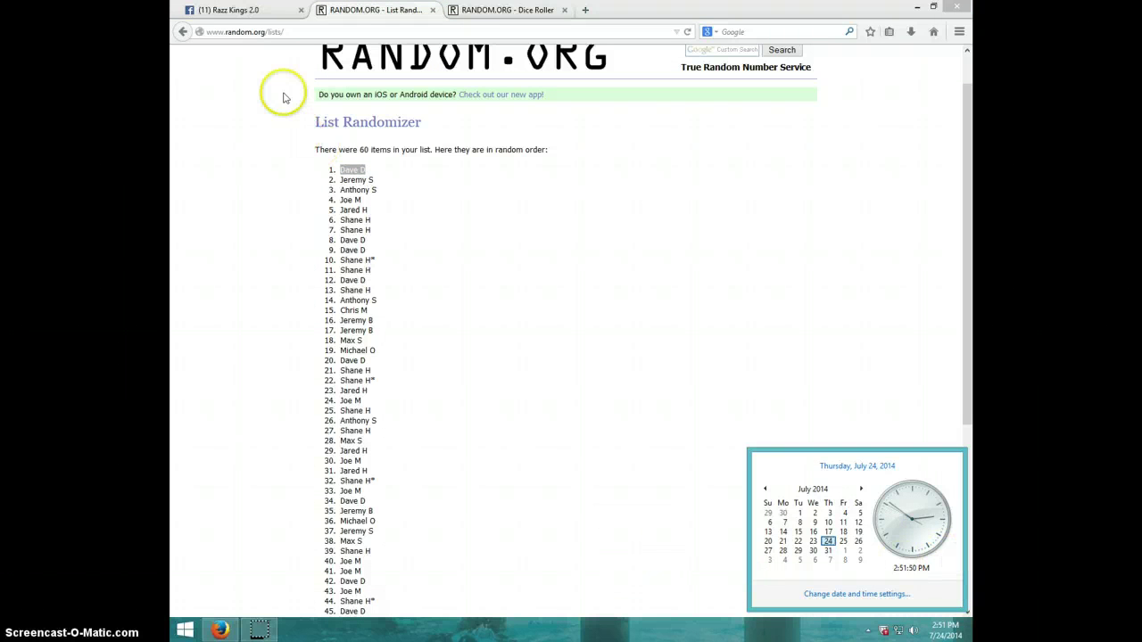
click(264, 9)
- Collapse the chat, comment DONE under the Razz Kings 2.0 name-list post, and note the time
click(264, 9)
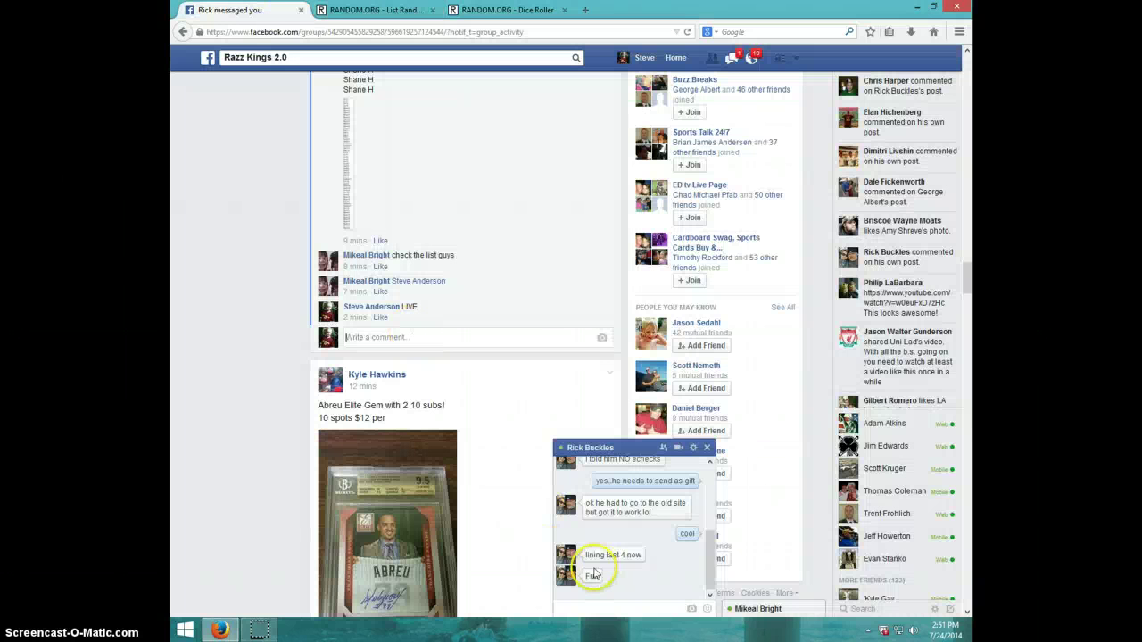
click(637, 447)
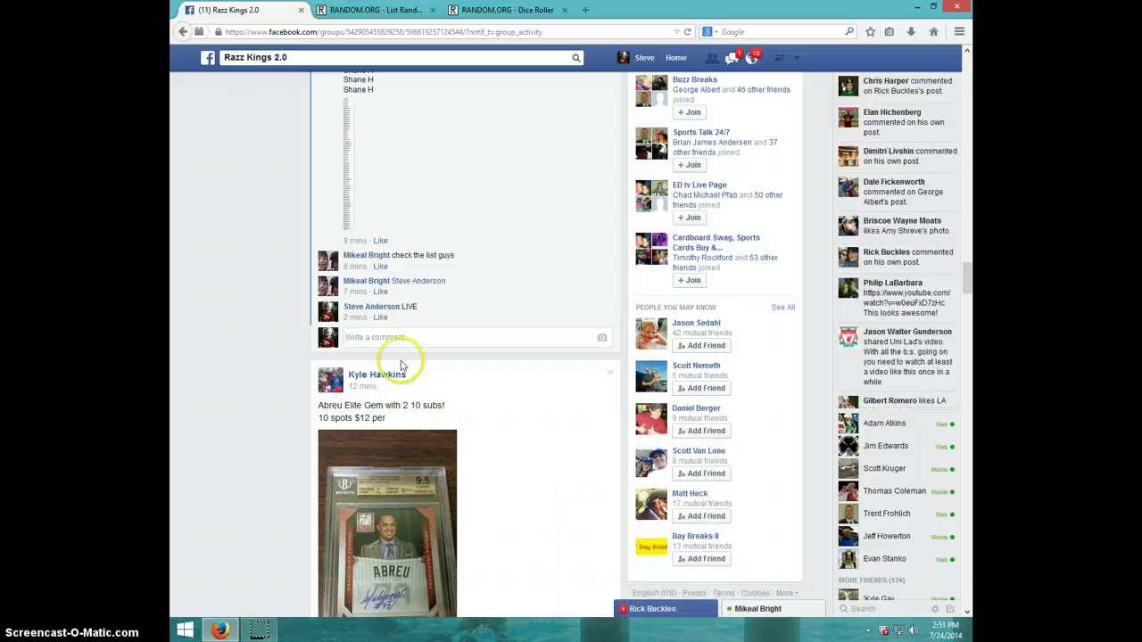
click(417, 335)
text(DONE)
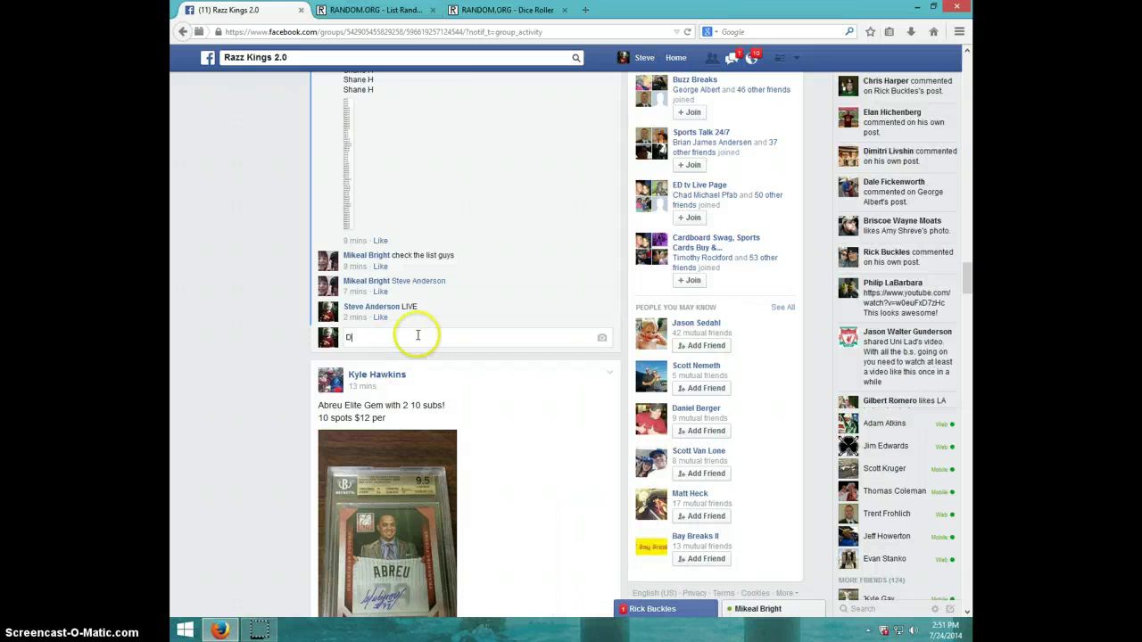
key(Return)
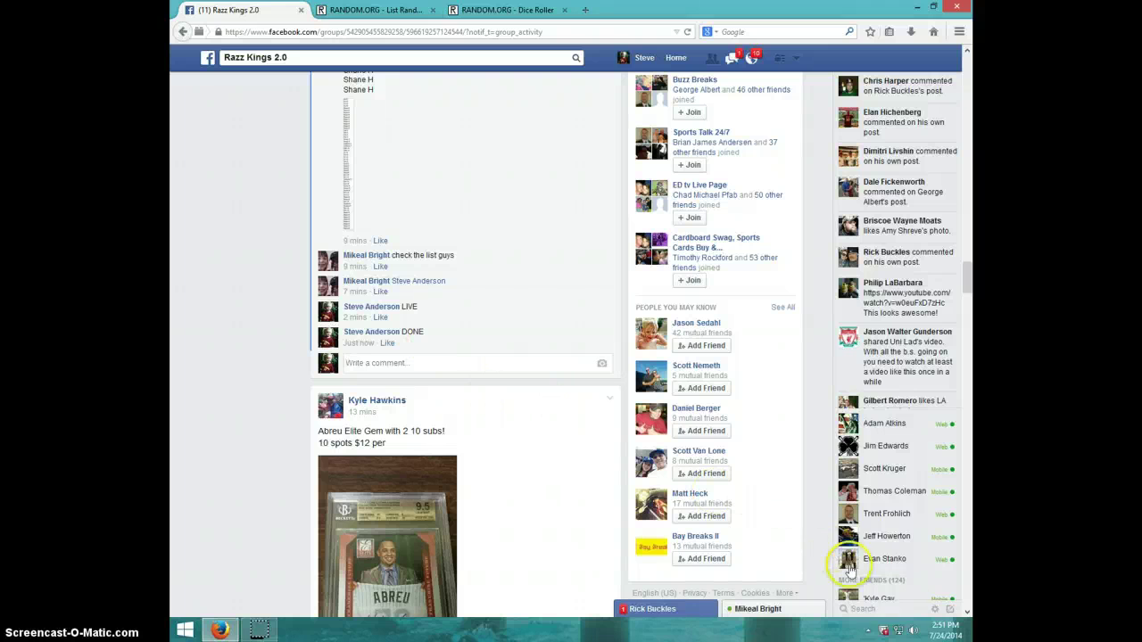
click(946, 630)
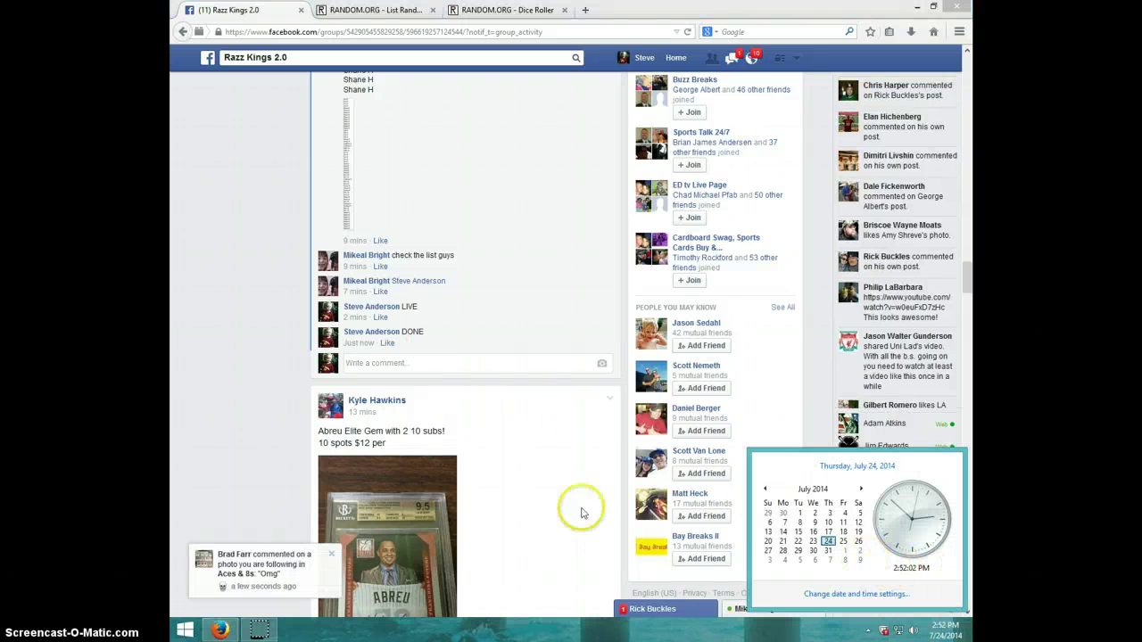